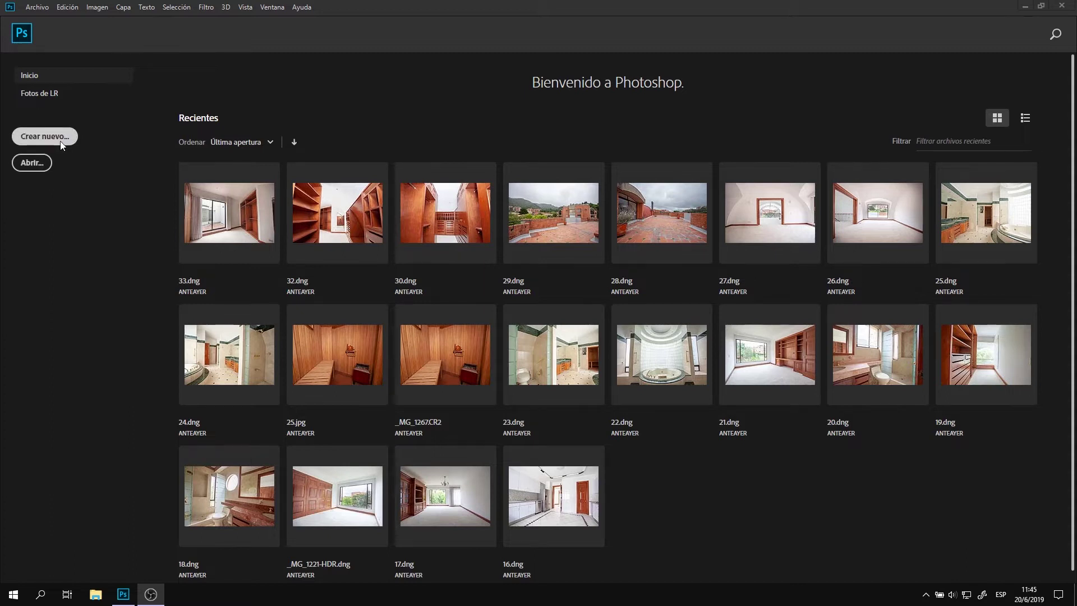
- Start a new document and scroll through the recent presets in the New Document window
{"action": "left_click", "coordinate": [62, 144]}
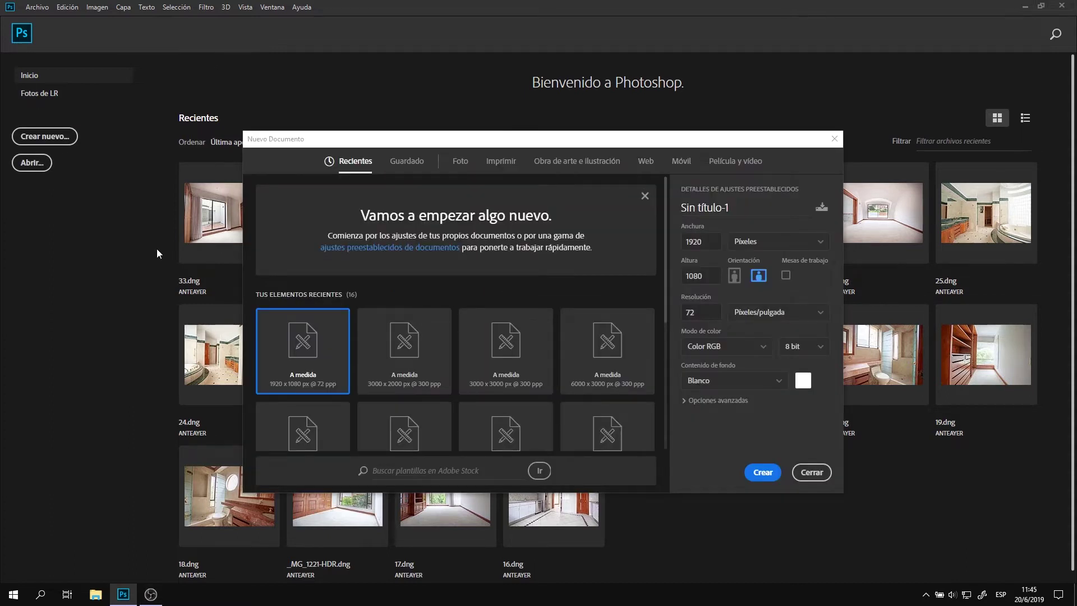
{"action": "scroll", "coordinate": [415, 336], "scroll_direction": "down", "scroll_amount": 3}
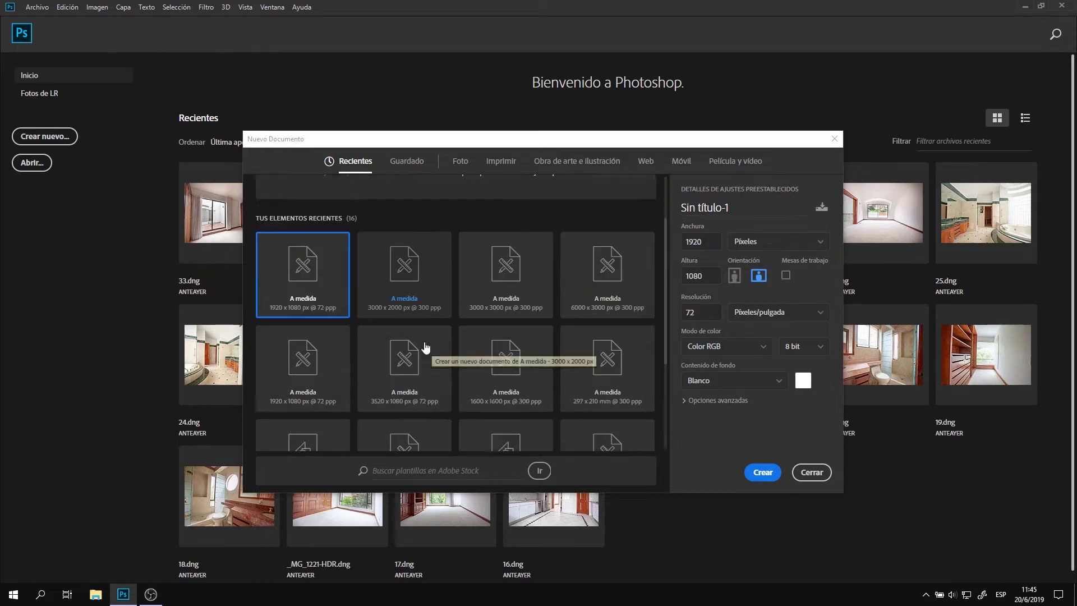
{"action": "scroll", "coordinate": [406, 323], "scroll_direction": "up", "scroll_amount": 1}
{"action": "scroll", "coordinate": [390, 272], "scroll_direction": "up", "scroll_amount": 2}
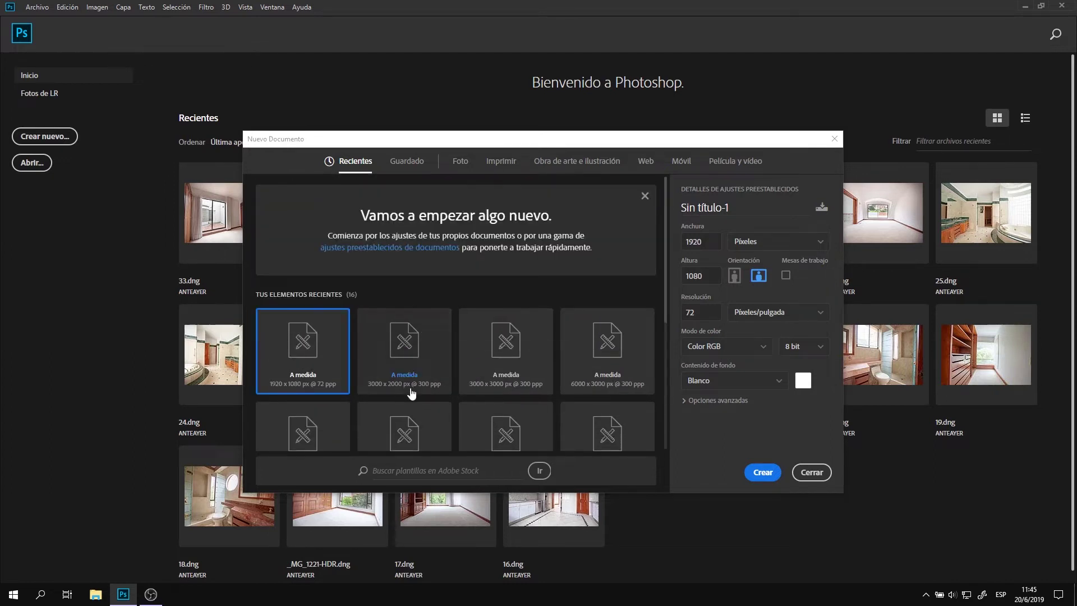
- Browse the Guardado, Foto, Imprimir, Obra de arte, Web, Móvil and Película tabs, ending on Recientes
{"action": "left_click", "coordinate": [423, 165]}
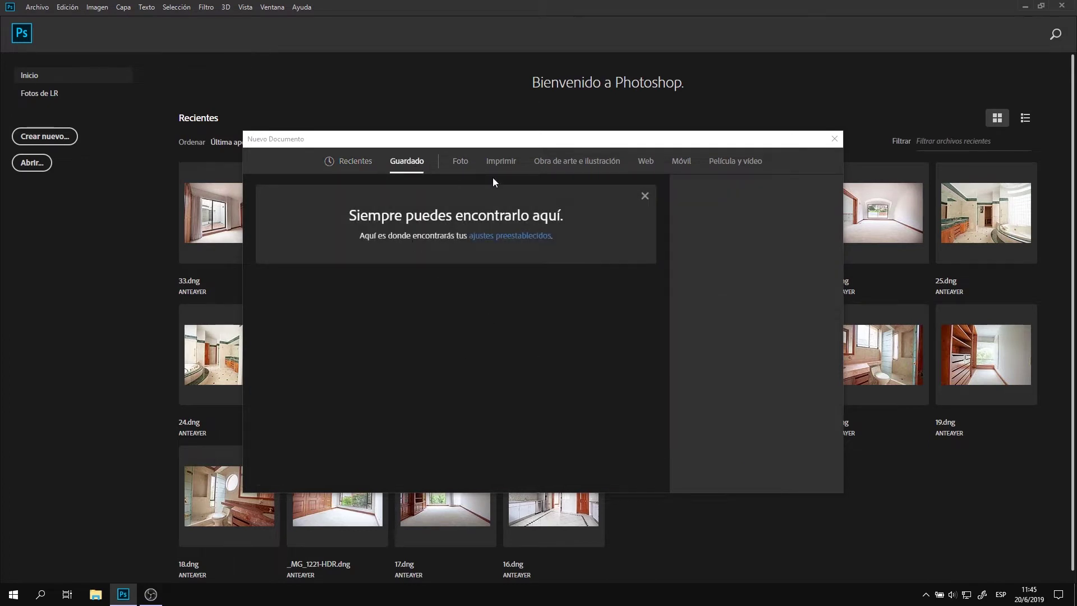
{"action": "left_click", "coordinate": [462, 163]}
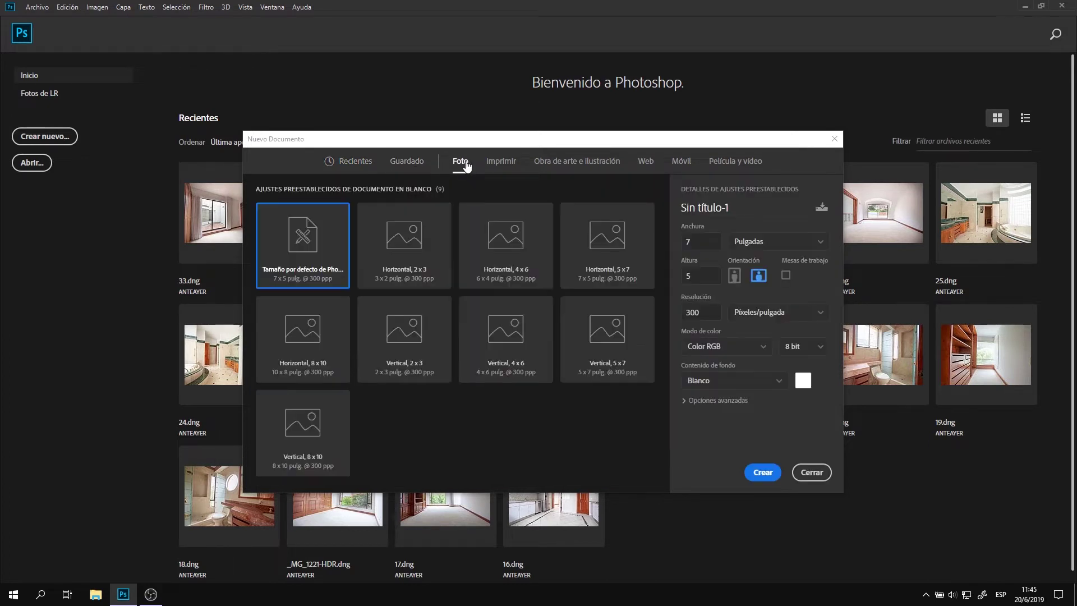
{"action": "left_click", "coordinate": [500, 162]}
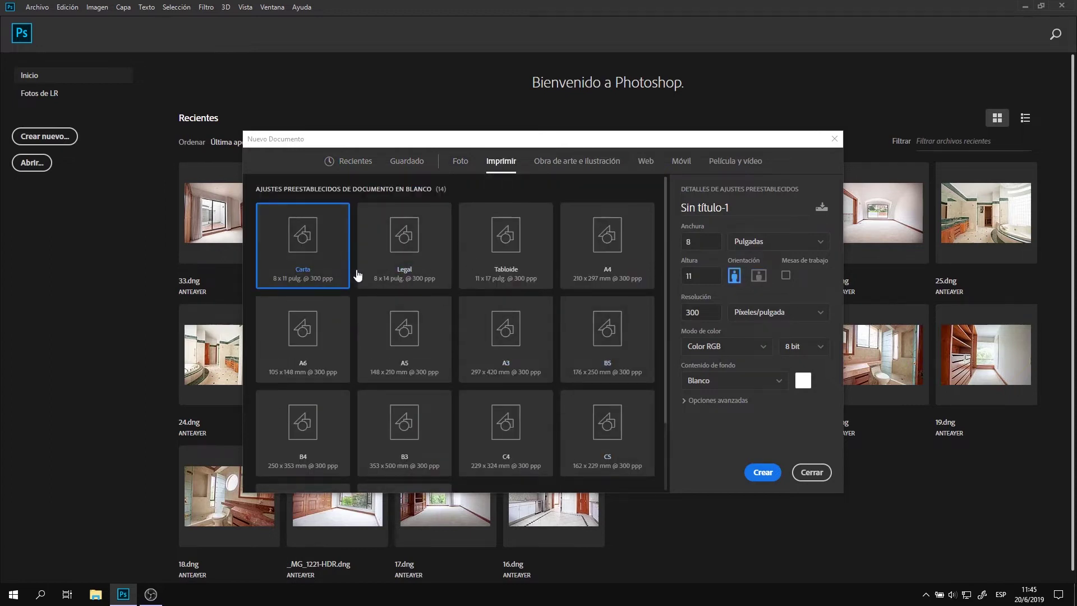
{"action": "left_click", "coordinate": [564, 166]}
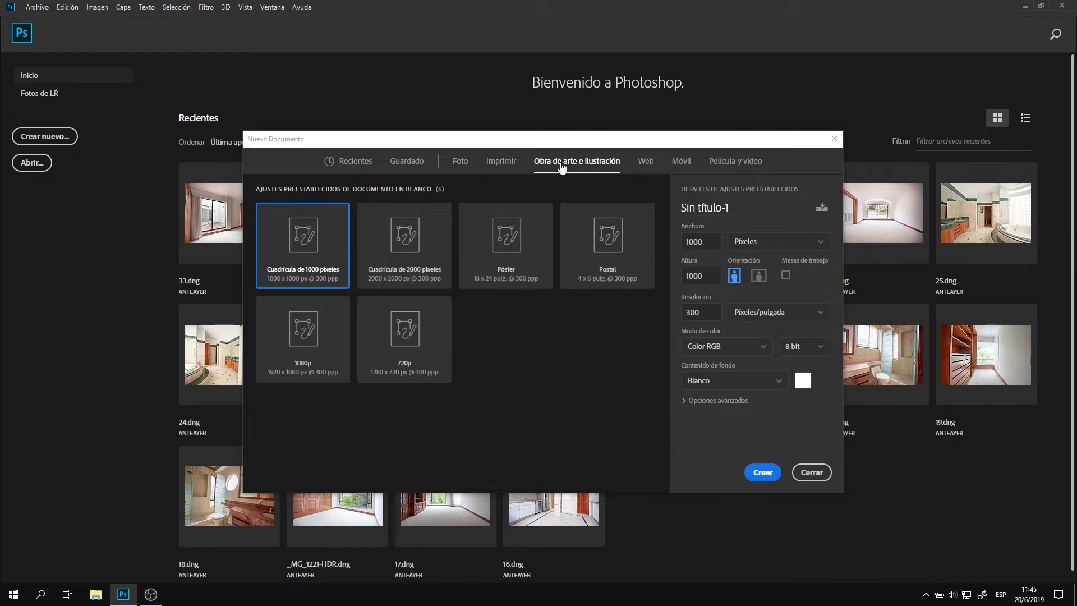
{"action": "left_click", "coordinate": [645, 162]}
{"action": "left_click", "coordinate": [682, 163]}
{"action": "left_click", "coordinate": [735, 162]}
{"action": "left_click", "coordinate": [352, 168]}
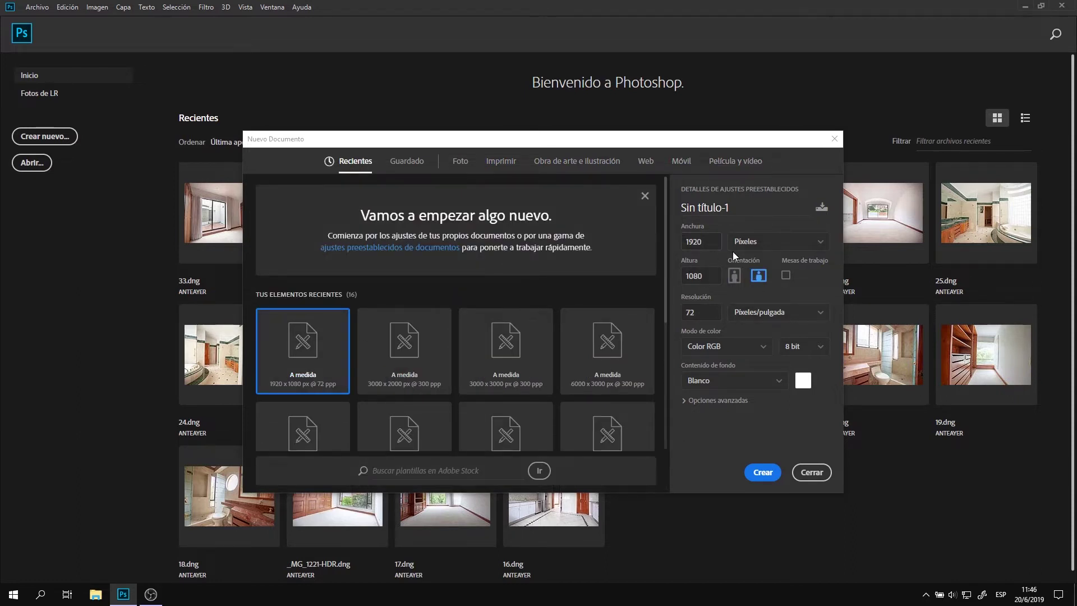
- Try centimetres and millimetres as size units, then set them back to Píxeles
{"action": "left_click", "coordinate": [751, 242]}
{"action": "left_click", "coordinate": [754, 296]}
{"action": "left_click", "coordinate": [773, 240]}
{"action": "left_click", "coordinate": [772, 318]}
{"action": "left_click", "coordinate": [771, 242]}
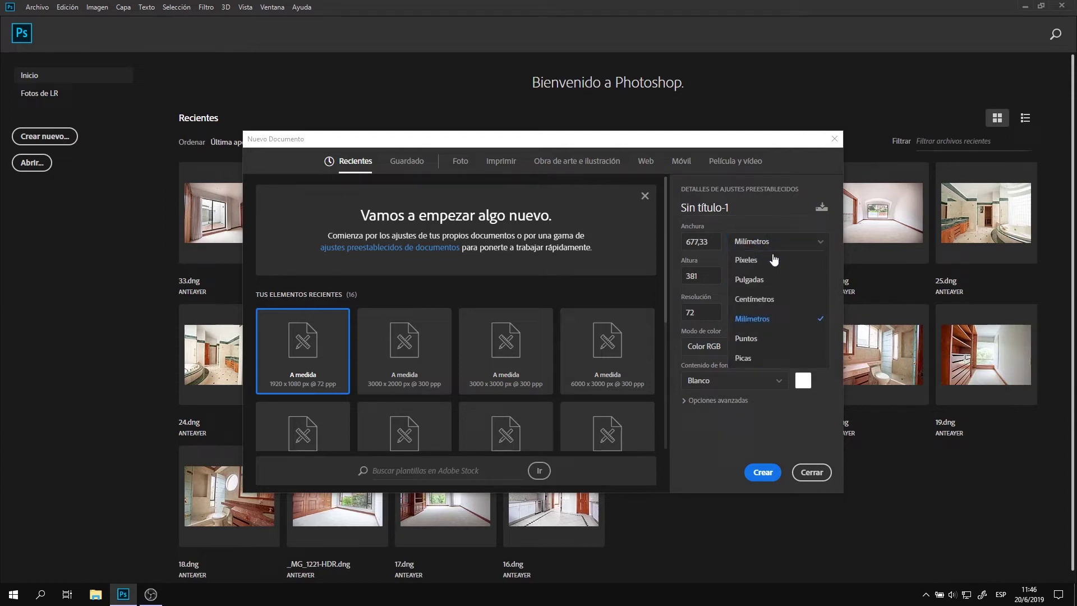
{"action": "left_click", "coordinate": [770, 261]}
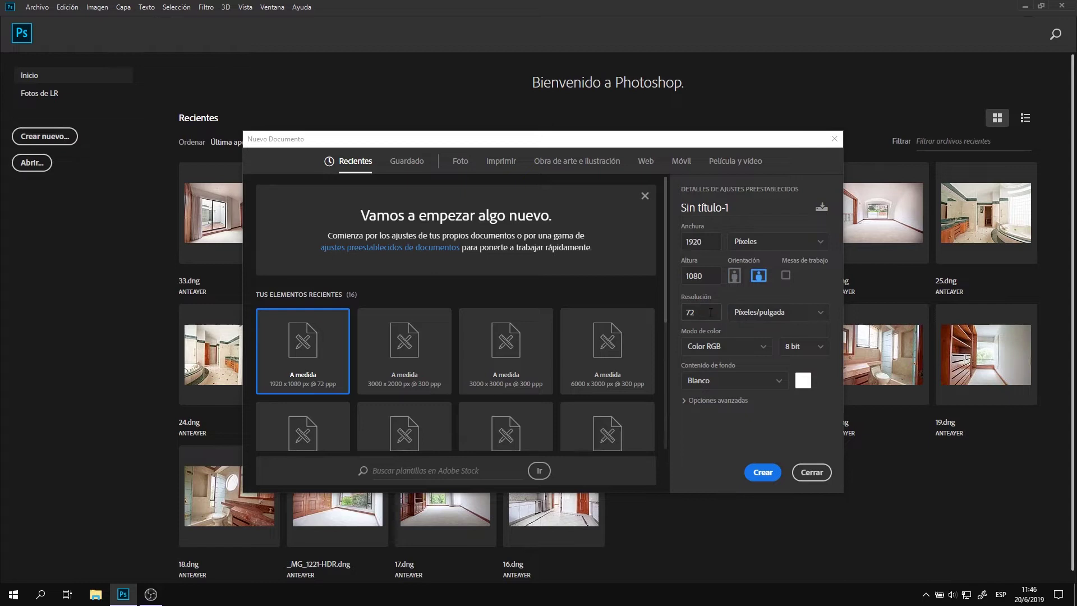
- Keep Blanco background content, check the advanced options, and create the 1920 x 1080 document
{"action": "left_click", "coordinate": [753, 384]}
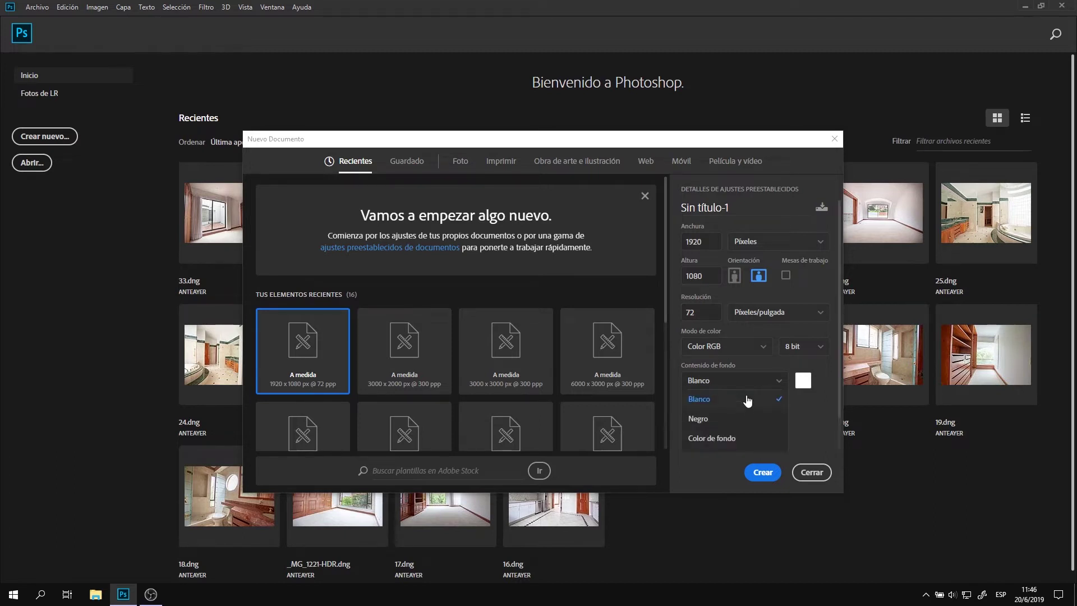
{"action": "scroll", "coordinate": [744, 395], "scroll_direction": "down", "scroll_amount": 1}
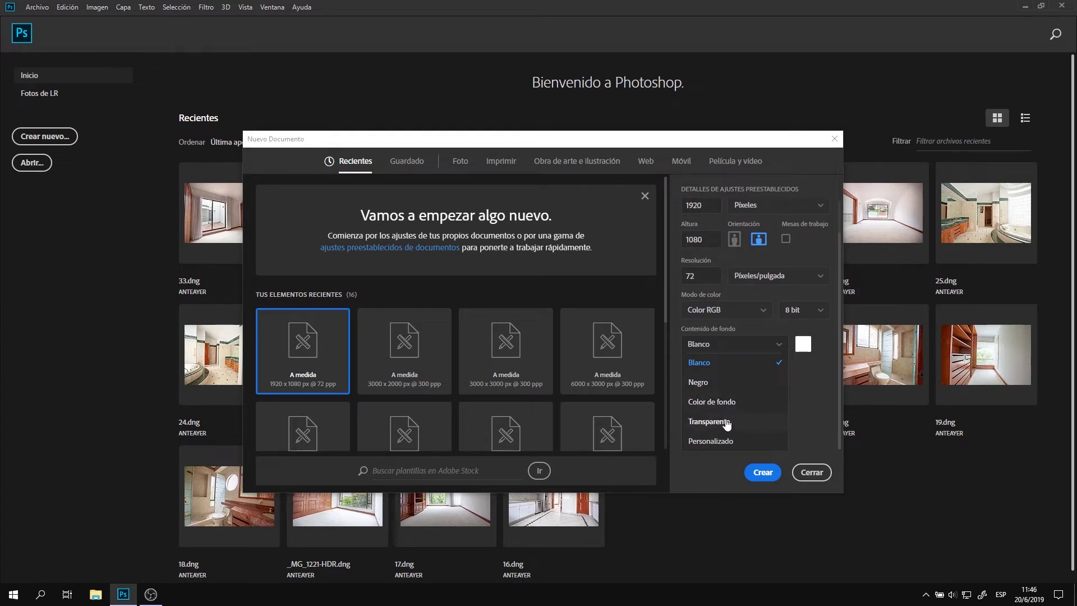
{"action": "left_click", "coordinate": [716, 366]}
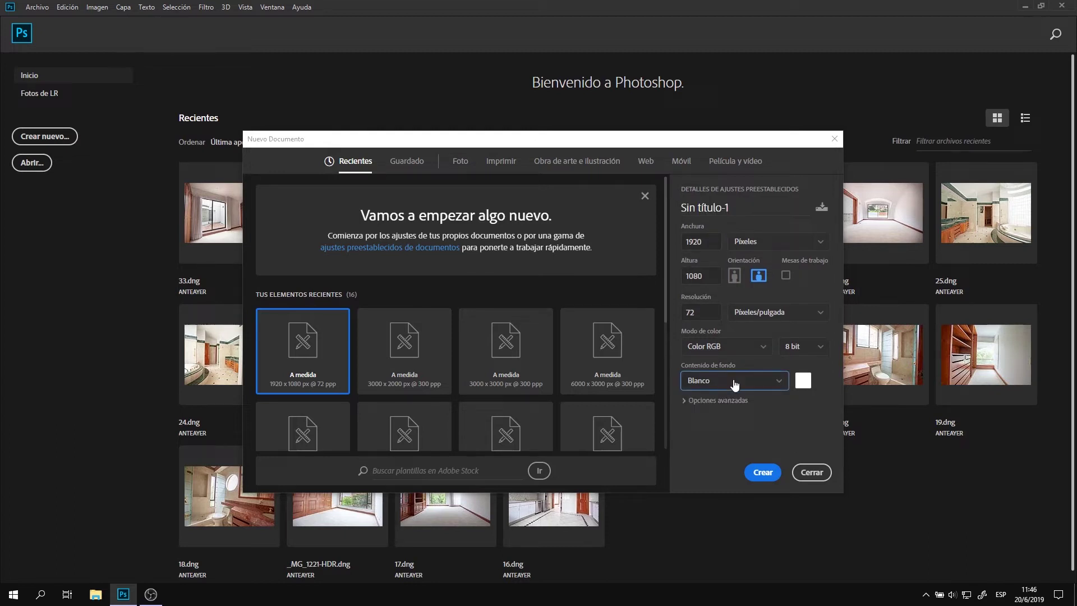
{"action": "left_click", "coordinate": [724, 400]}
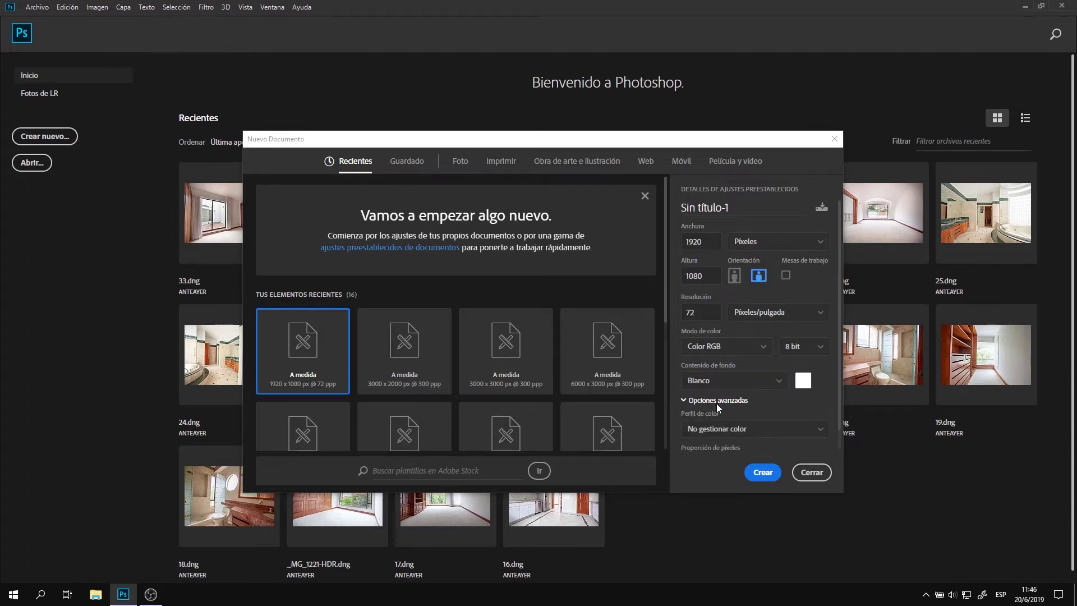
{"action": "left_click", "coordinate": [716, 399]}
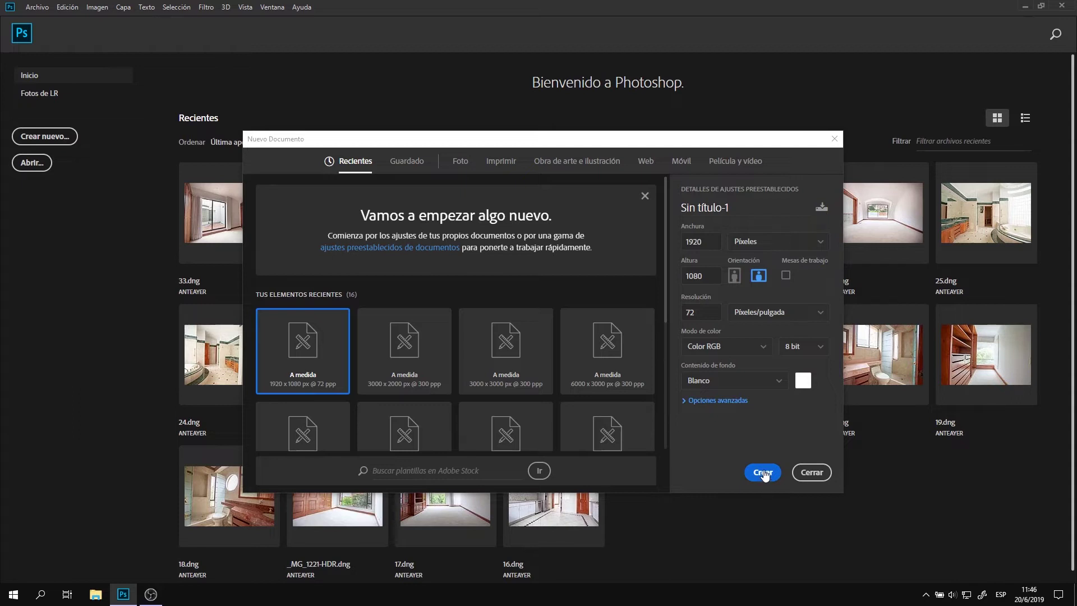
{"action": "left_click", "coordinate": [763, 472]}
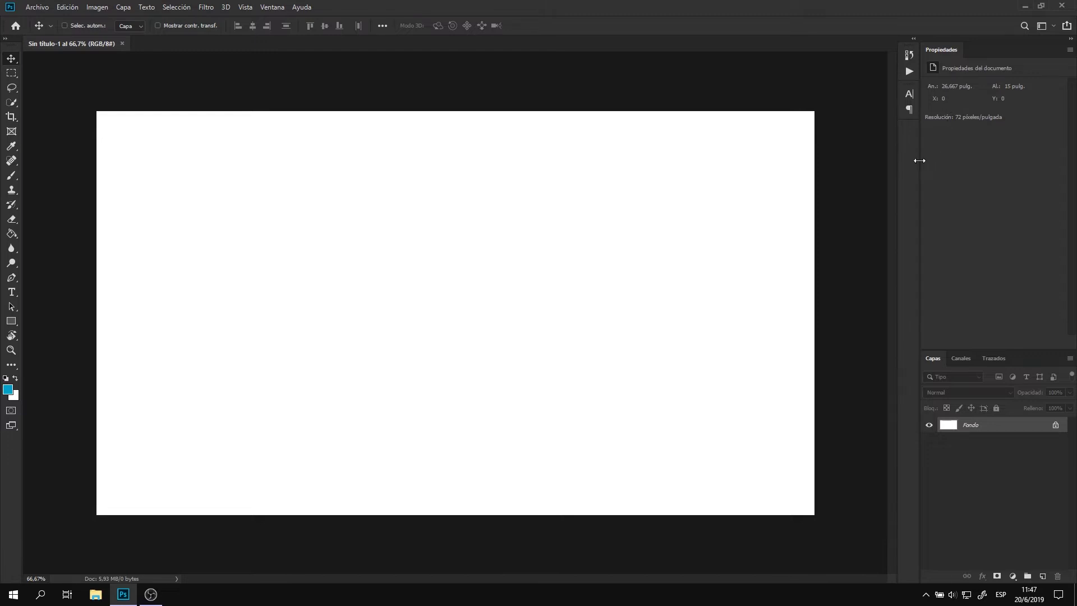
- Widen and restore the side panels, then enlarge the Capas panel below Propiedades
{"action": "left_click_drag", "start_coordinate": [918, 161], "coordinate": [833, 179]}
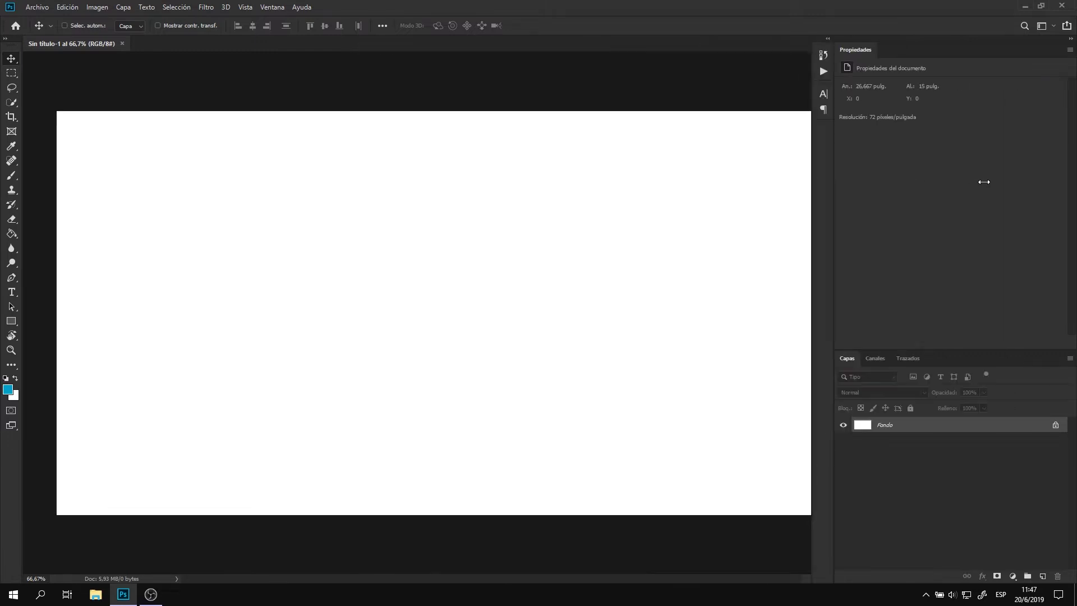
{"action": "left_click_drag", "start_coordinate": [984, 182], "coordinate": [1005, 183]}
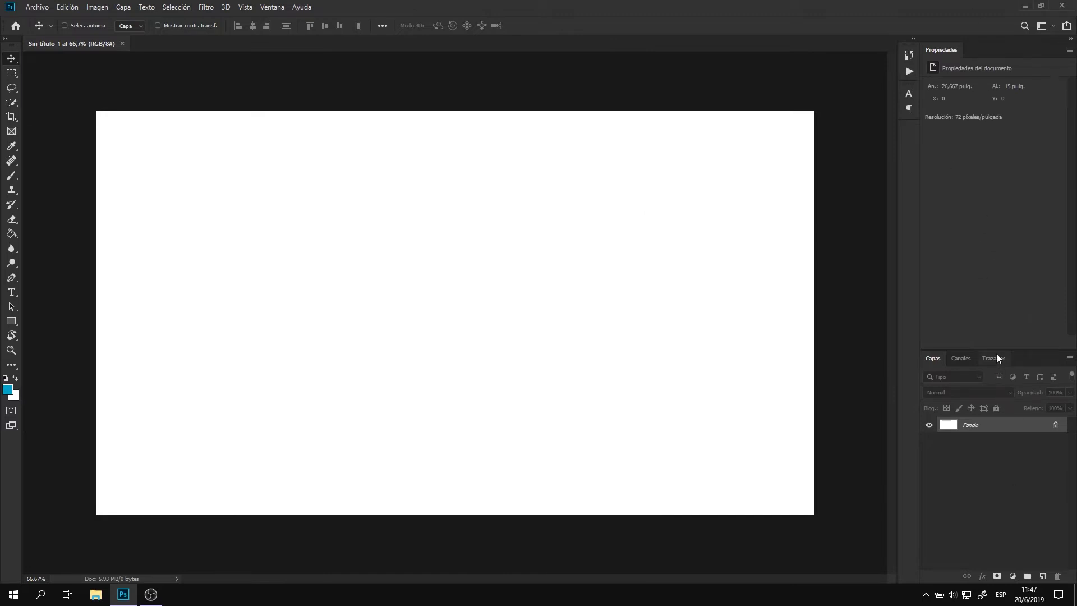
{"action": "mouse_move", "coordinate": [997, 349]}
{"action": "left_mouse_down"}
{"action": "mouse_move", "coordinate": [999, 228]}
{"action": "mouse_move", "coordinate": [1017, 337]}
{"action": "left_mouse_up"}
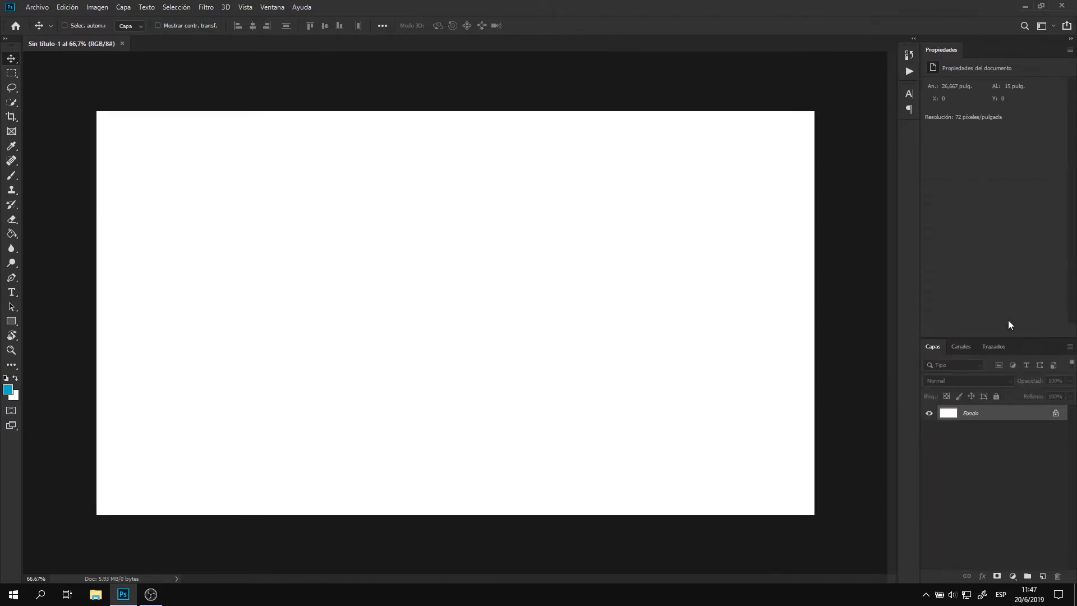
{"action": "left_click", "coordinate": [272, 8]}
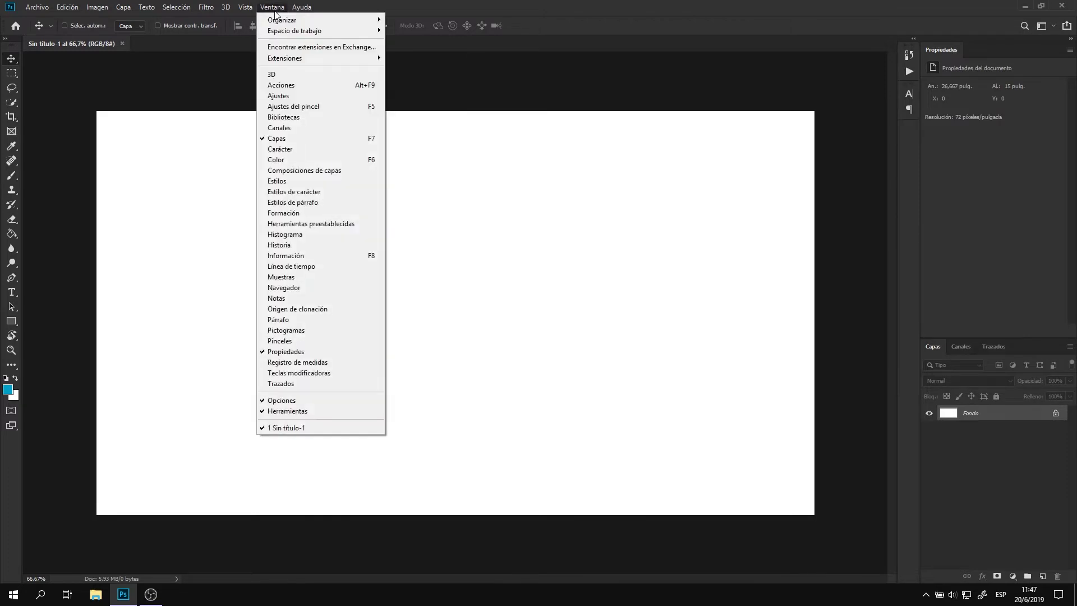
{"action": "left_click", "coordinate": [561, 95]}
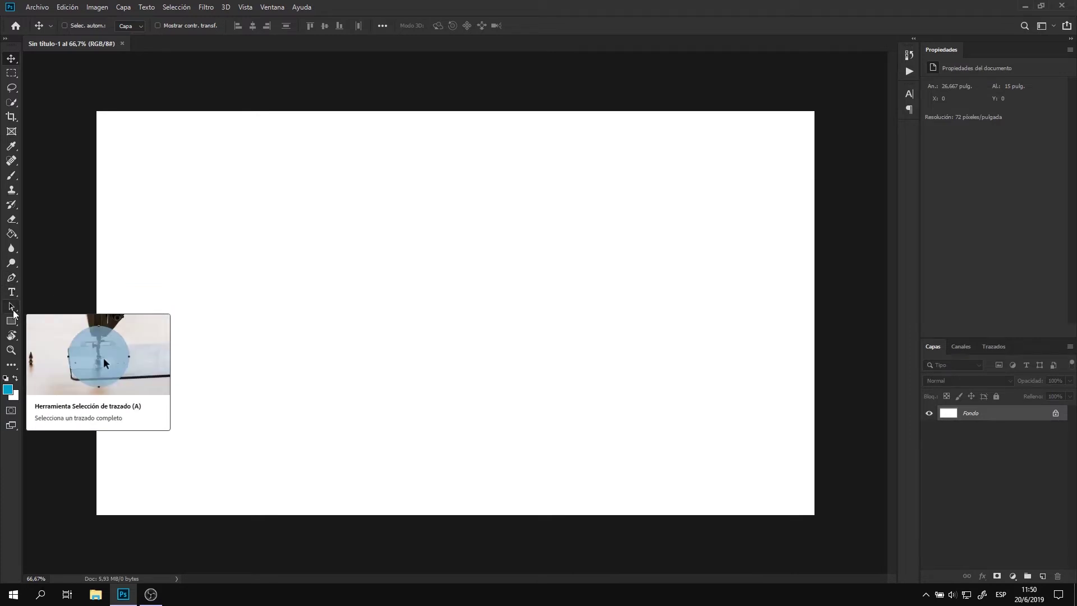
- Select the Hand tool and bring up the Editar barra de herramientas option
{"action": "left_click", "coordinate": [12, 337]}
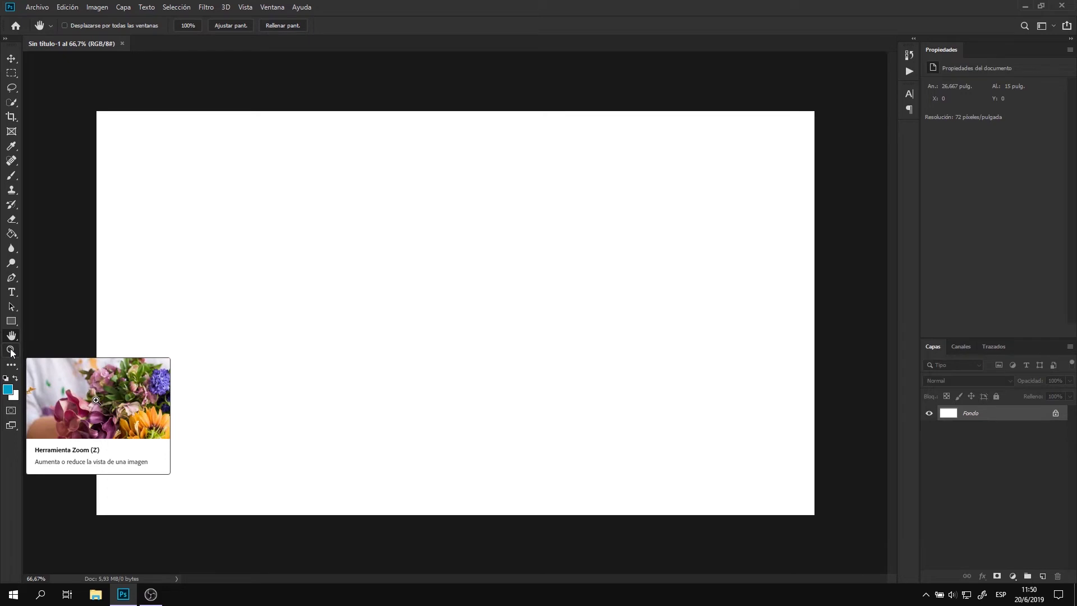
{"action": "left_click", "coordinate": [12, 367]}
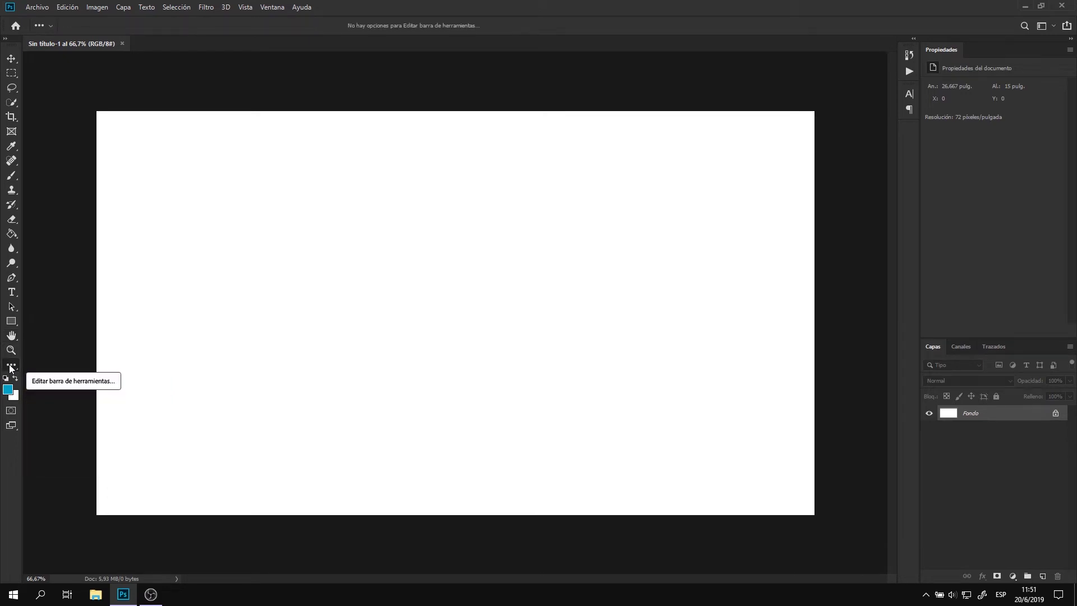
- Scroll through the Personalizar barra de herramientas tool list, then close it with Hecho
{"action": "left_click", "coordinate": [33, 381]}
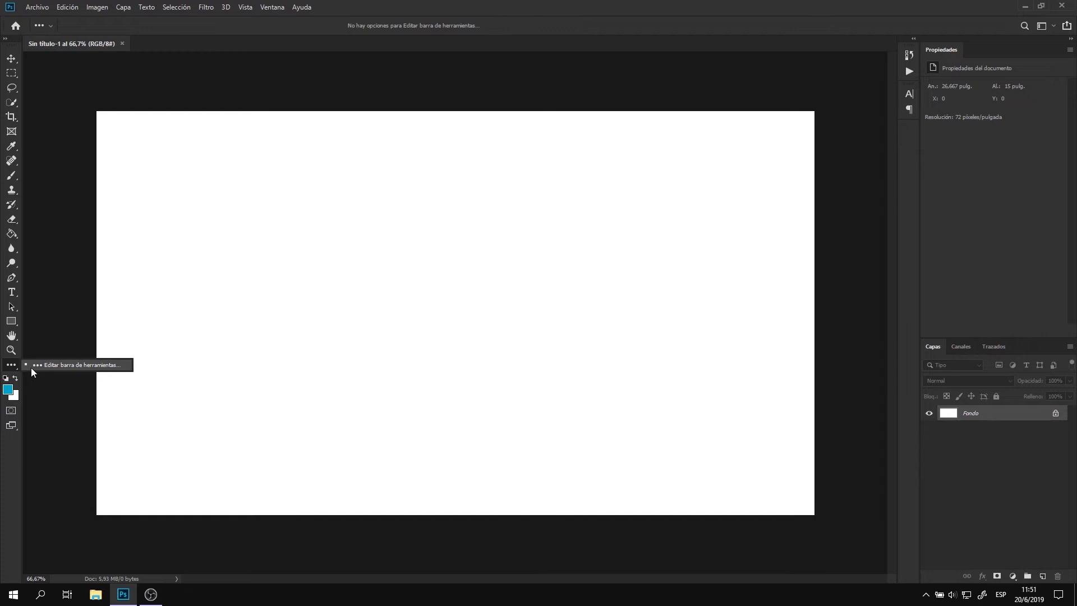
{"action": "scroll", "coordinate": [370, 241], "scroll_direction": "down", "scroll_amount": 2}
{"action": "scroll", "coordinate": [372, 234], "scroll_direction": "down", "scroll_amount": 2}
{"action": "scroll", "coordinate": [375, 233], "scroll_direction": "down", "scroll_amount": 3}
{"action": "scroll", "coordinate": [374, 233], "scroll_direction": "down", "scroll_amount": 2}
{"action": "scroll", "coordinate": [374, 232], "scroll_direction": "down", "scroll_amount": 1}
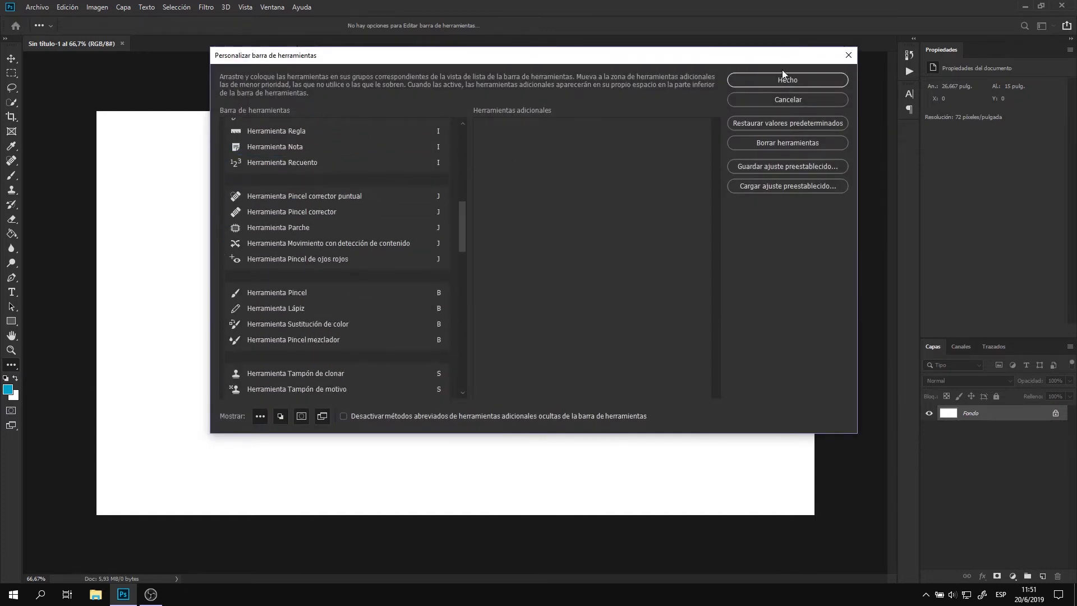
{"action": "scroll", "coordinate": [393, 297], "scroll_direction": "down", "scroll_amount": 3}
{"action": "scroll", "coordinate": [392, 295], "scroll_direction": "down", "scroll_amount": 3}
{"action": "scroll", "coordinate": [427, 288], "scroll_direction": "down", "scroll_amount": 3}
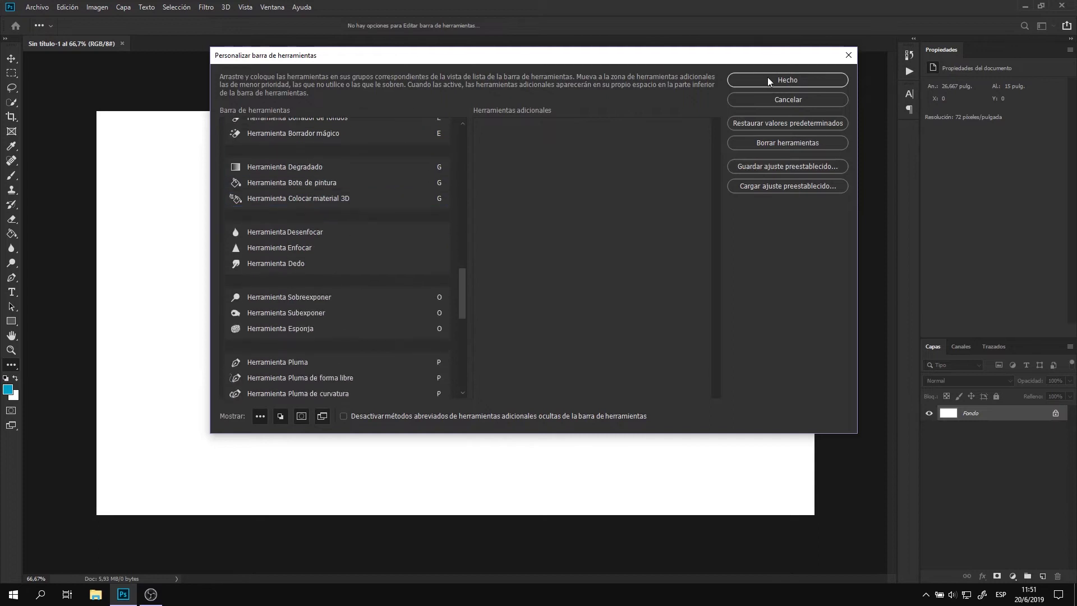
{"action": "left_click", "coordinate": [768, 78]}
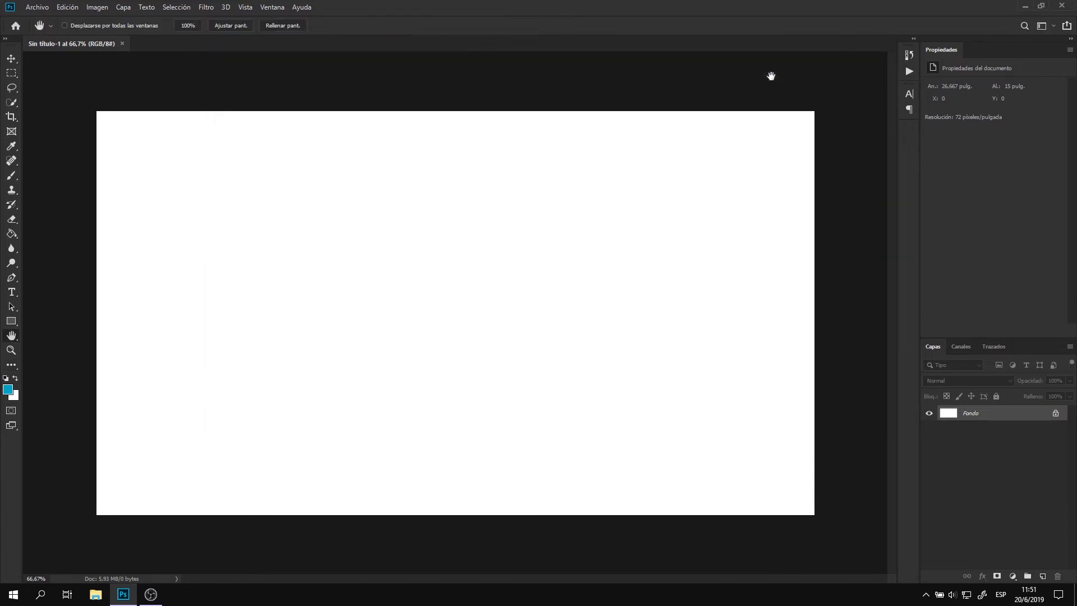
- Browse the Marquee, Lasso and Quick Selection tool flyouts, finishing on the Move tool
{"action": "left_click", "coordinate": [14, 60]}
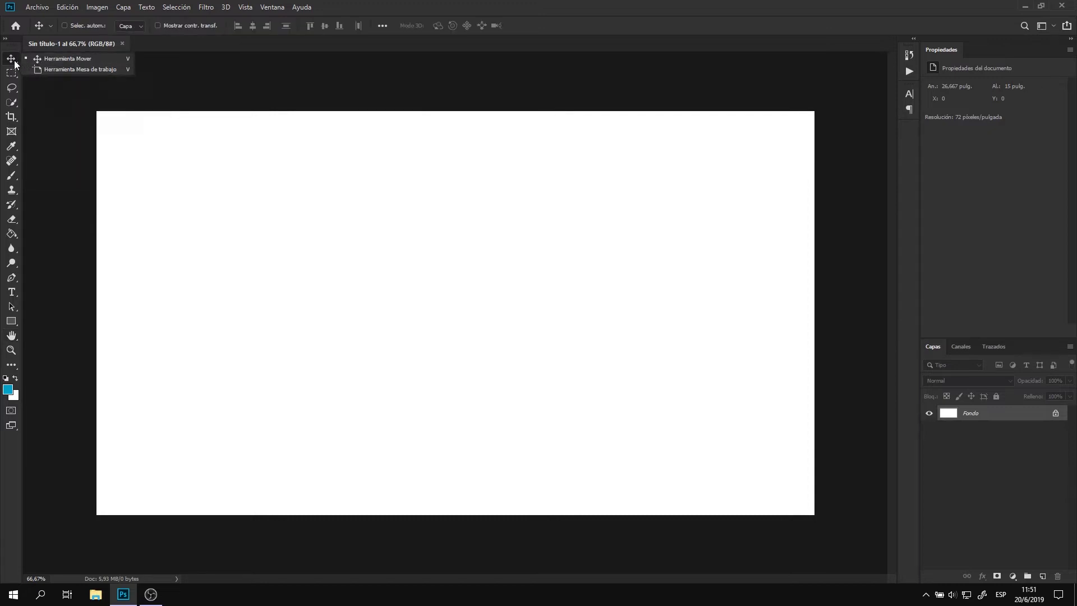
{"action": "left_click", "coordinate": [11, 73]}
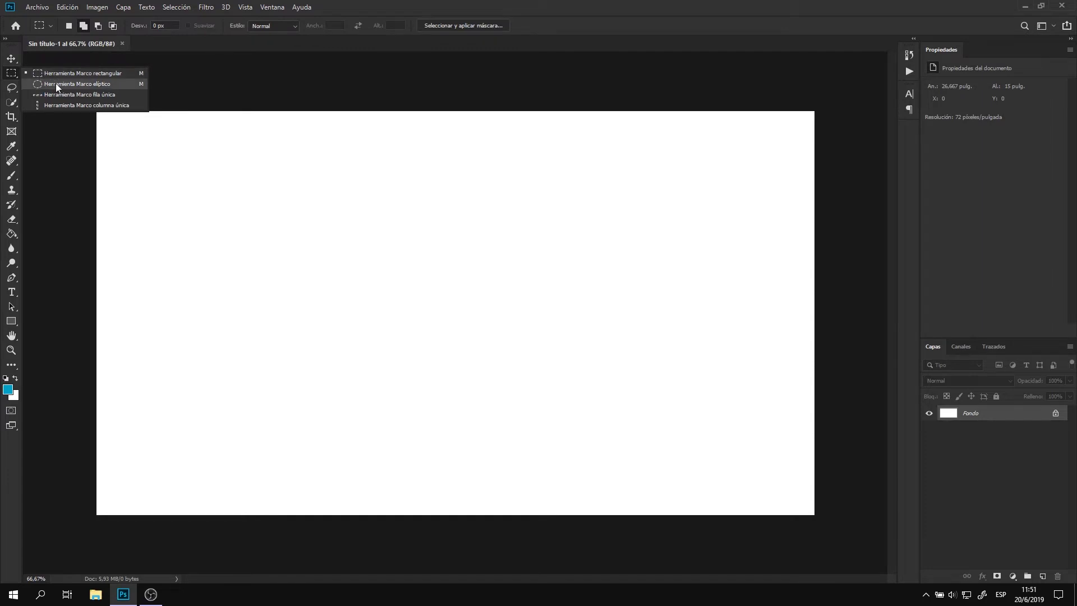
{"action": "left_click", "coordinate": [12, 87]}
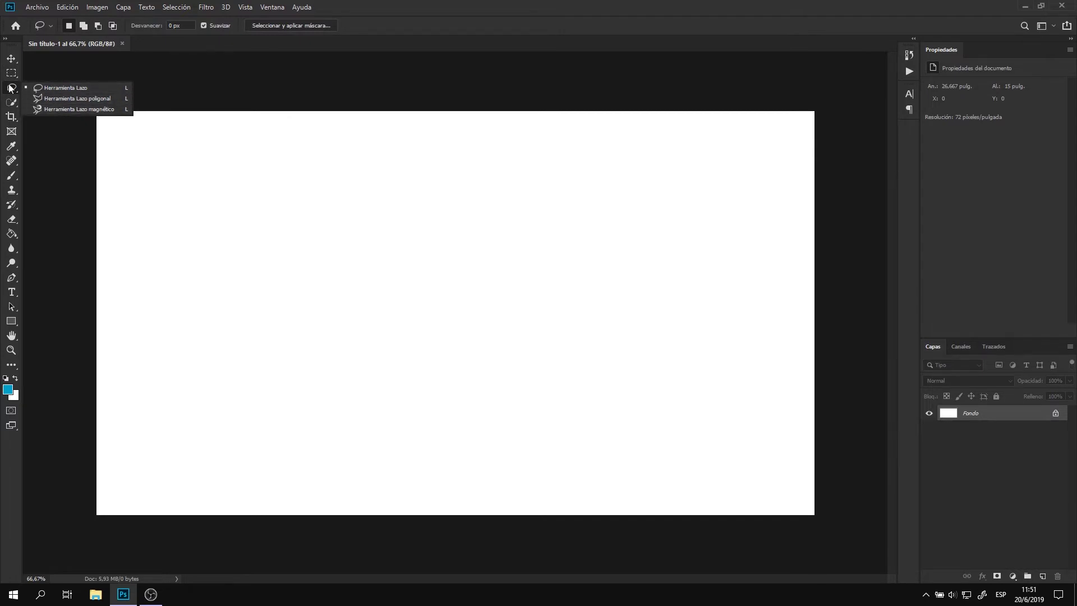
{"action": "left_click", "coordinate": [12, 102]}
{"action": "left_click", "coordinate": [9, 59]}
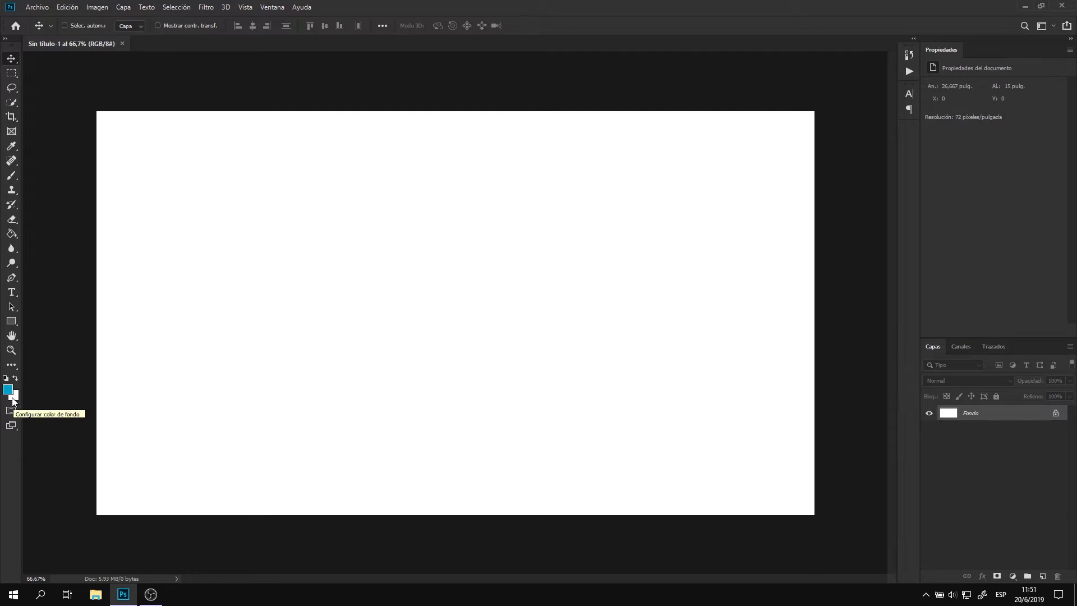
{"action": "key", "text": "x"}
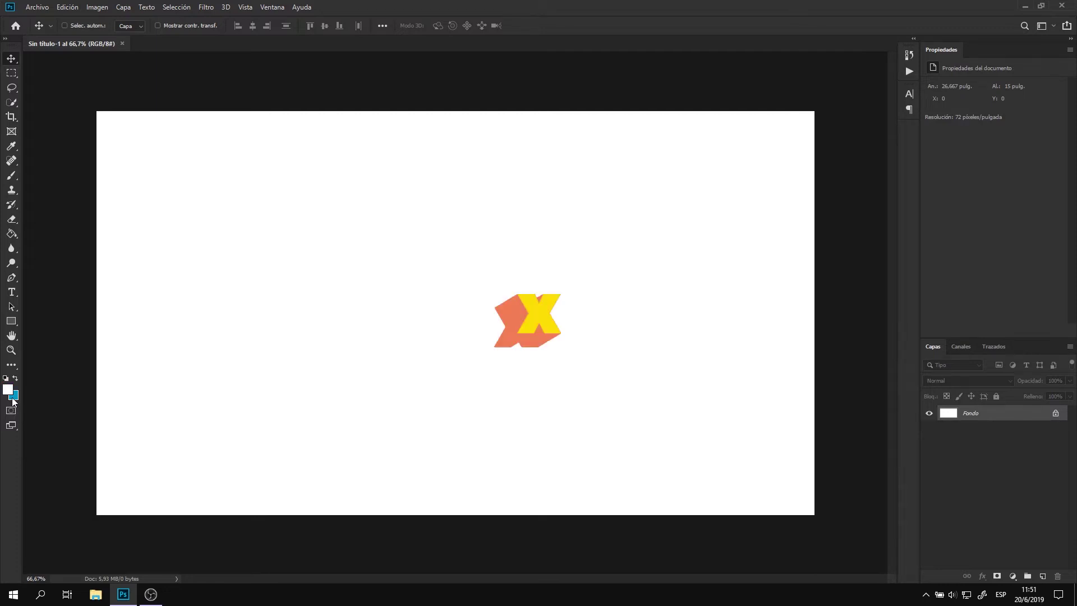
{"action": "key", "text": "x"}
{"action": "key", "text": "x"}
{"action": "key", "text": "x"}
{"action": "key", "text": "x"}
{"action": "key", "text": "x"}
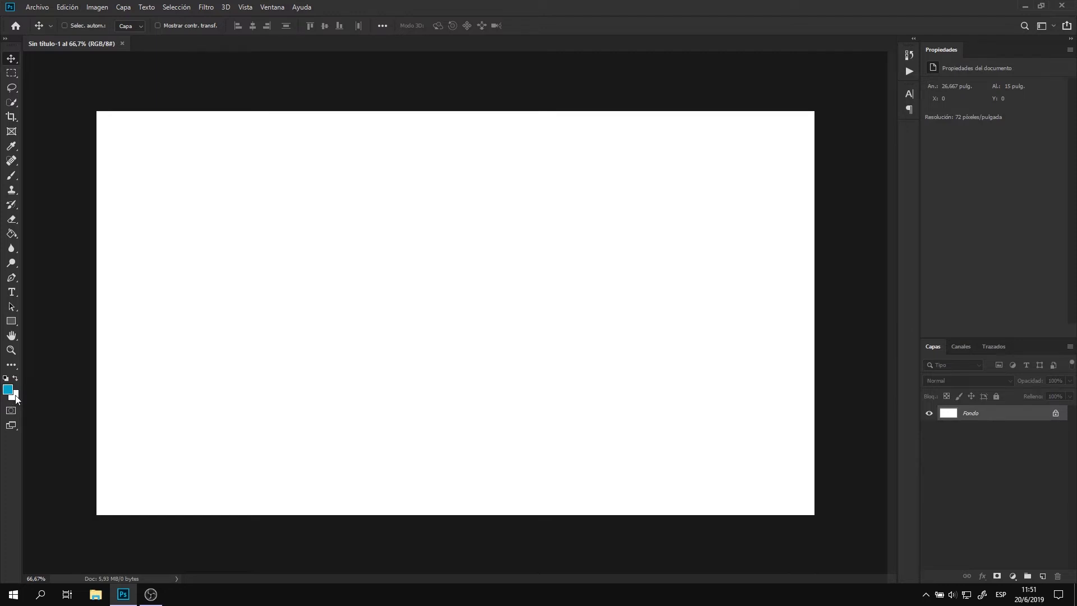
{"action": "left_click", "coordinate": [17, 399]}
{"action": "left_click_drag", "start_coordinate": [438, 463], "coordinate": [472, 421]}
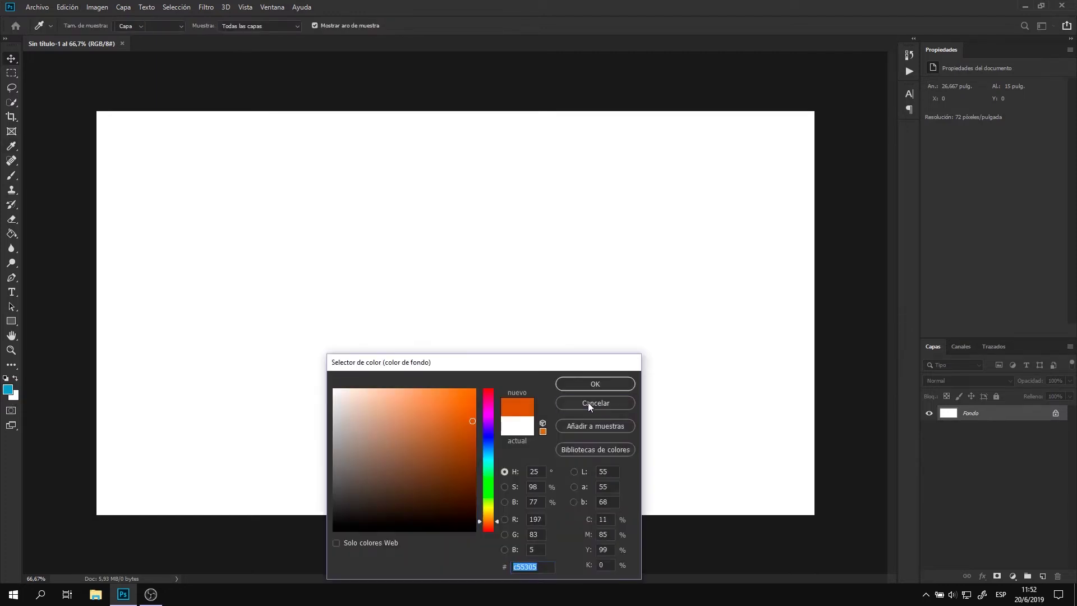
{"action": "left_click", "coordinate": [587, 403]}
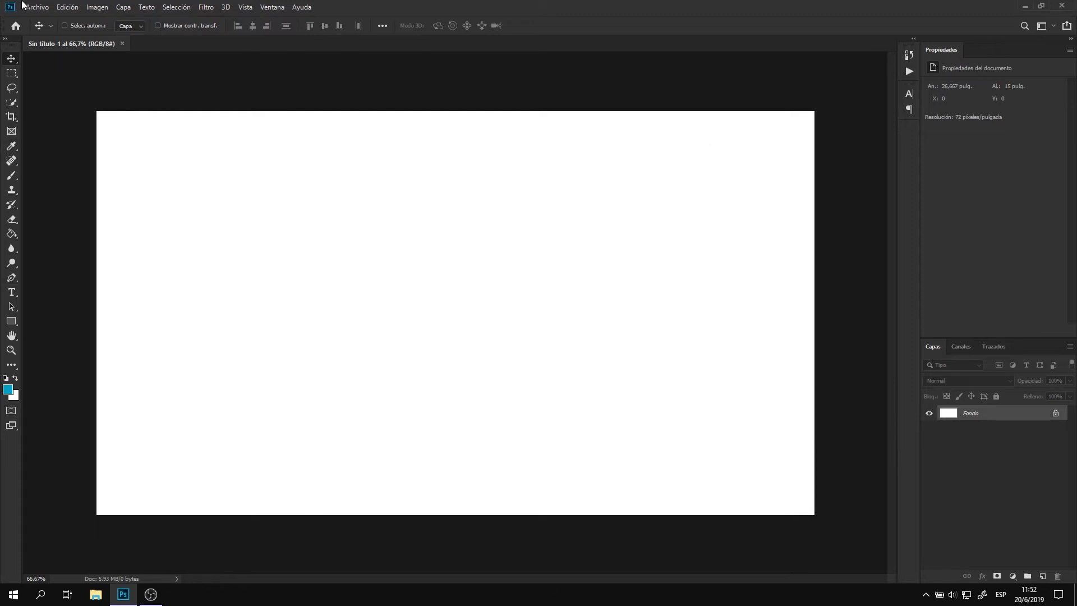
{"action": "left_click", "coordinate": [67, 7]}
{"action": "mouse_move", "coordinate": [101, 465]}
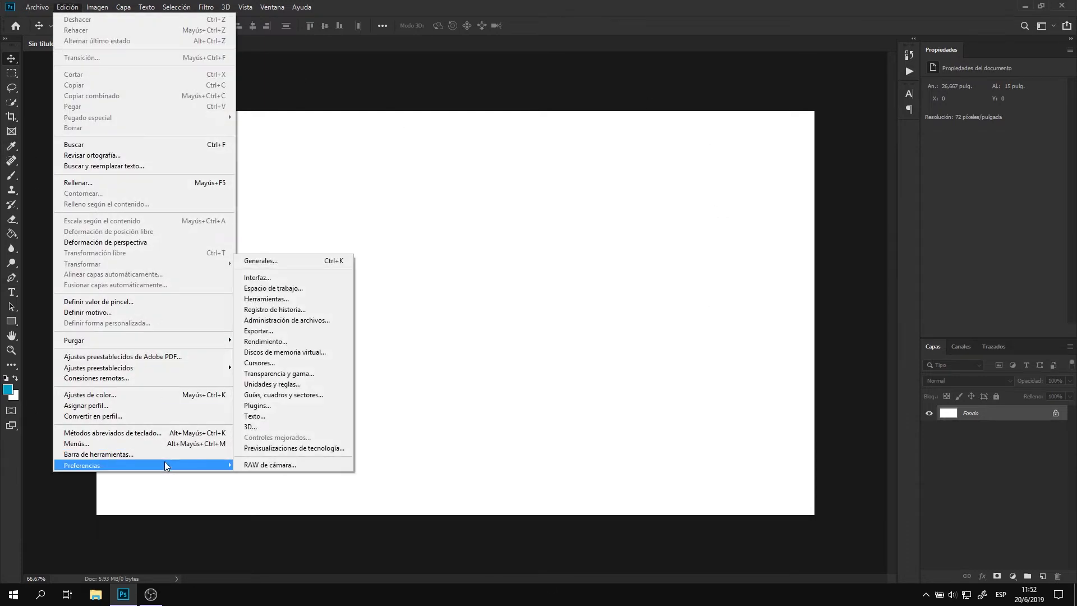
{"action": "left_click", "coordinate": [303, 278]}
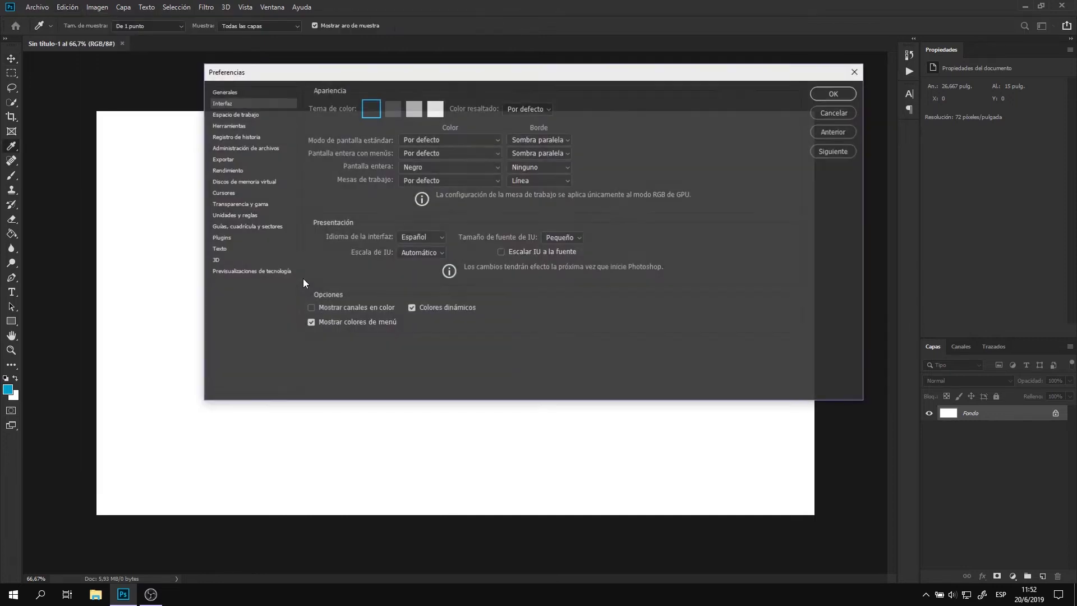
{"action": "left_click", "coordinate": [390, 110]}
{"action": "left_click", "coordinate": [420, 113]}
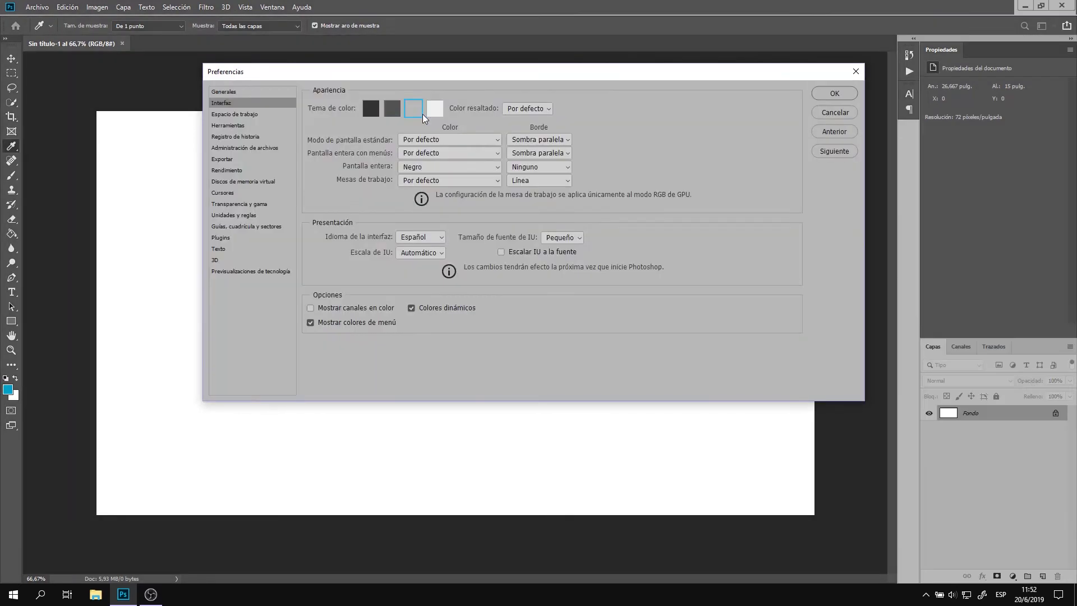
{"action": "left_click", "coordinate": [437, 109]}
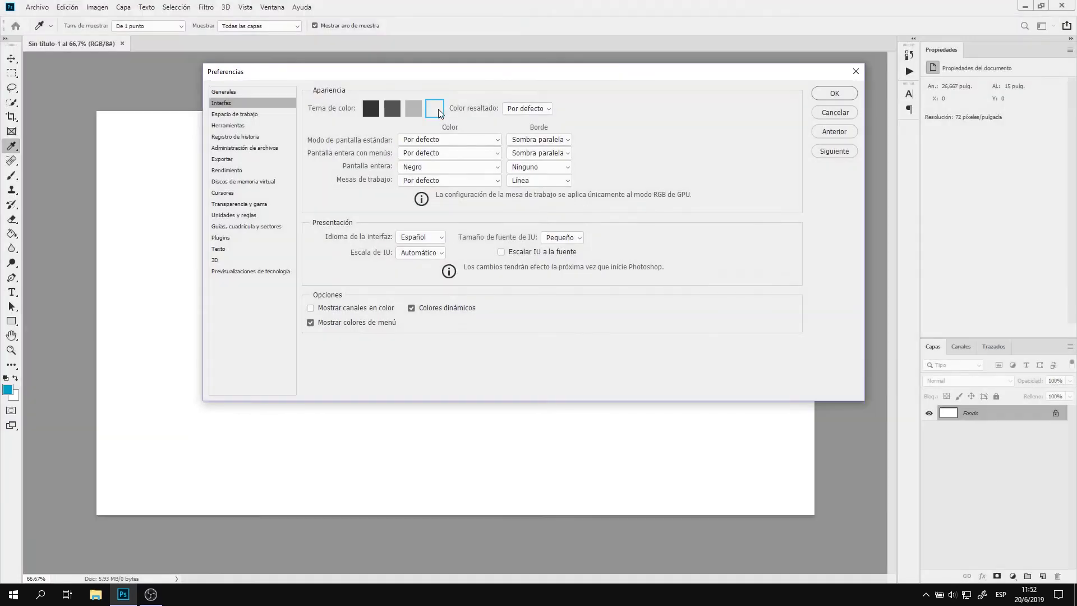
{"action": "left_click", "coordinate": [371, 114]}
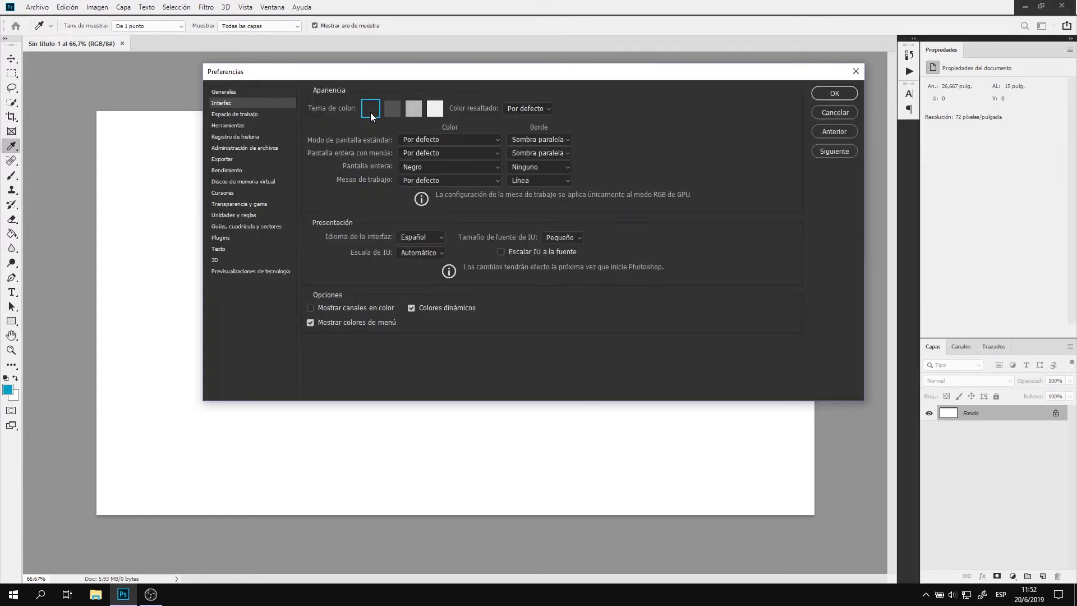
{"action": "left_click", "coordinate": [839, 115]}
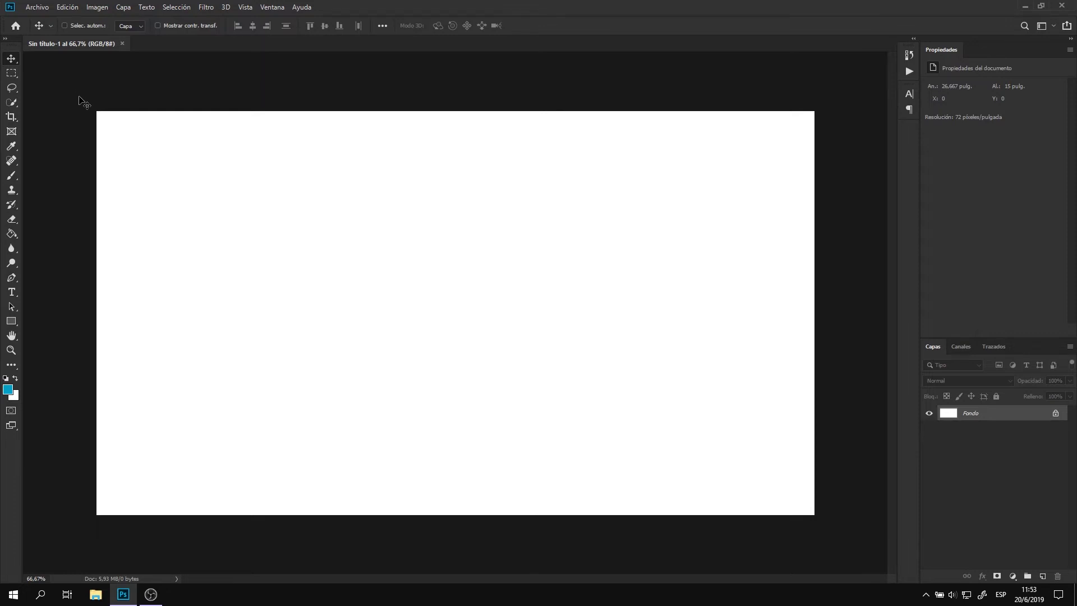
- With the Brush tool, paint a test cyan stroke across the canvas and undo it
{"action": "left_click", "coordinate": [18, 178]}
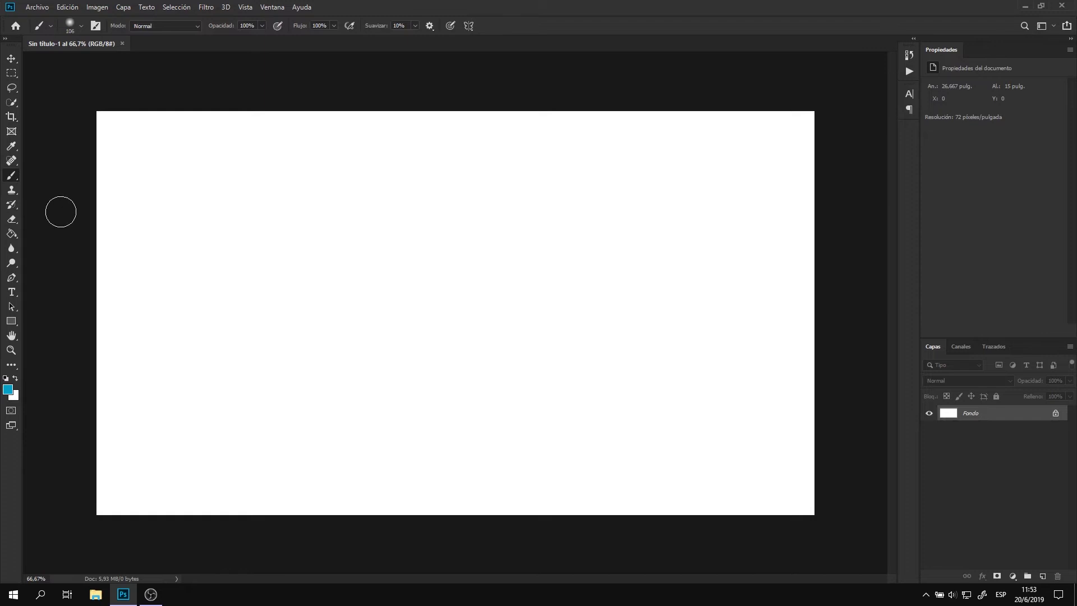
{"action": "left_click_drag", "start_coordinate": [96, 274], "coordinate": [858, 287]}
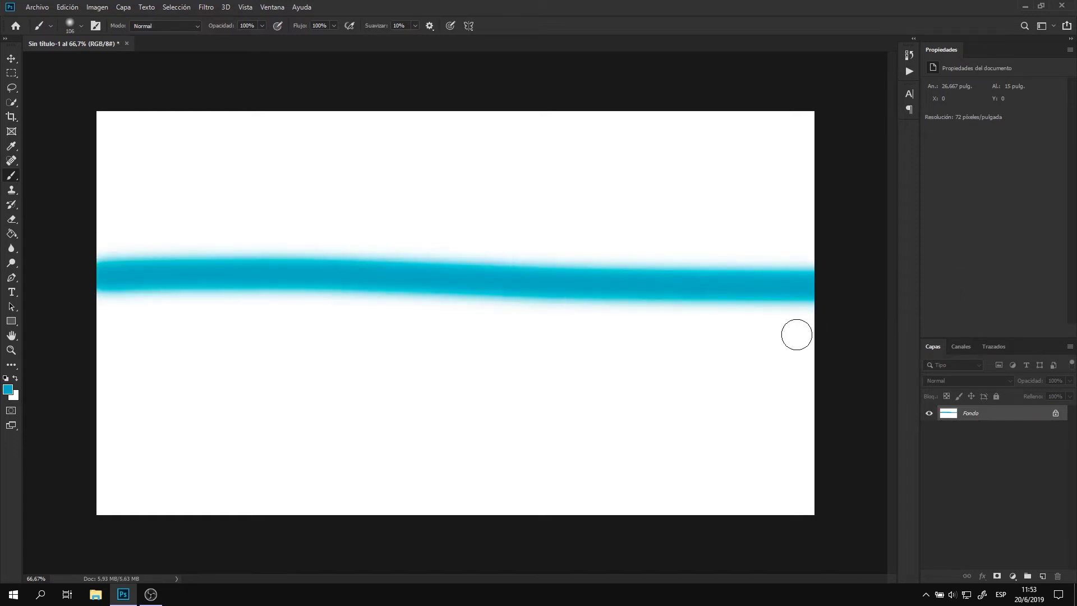
{"action": "key", "text": "ctrl+z"}
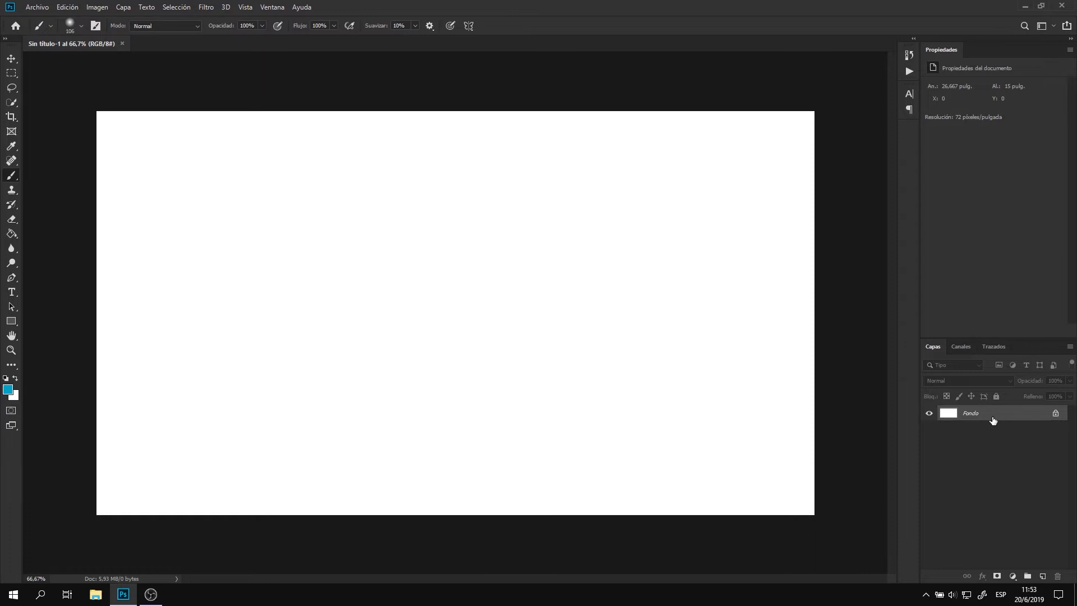
- Dismiss the Fondo layer's context menu, then duplicate Fondo into Capa 1 with Ctrl+J
{"action": "right_click", "coordinate": [992, 418]}
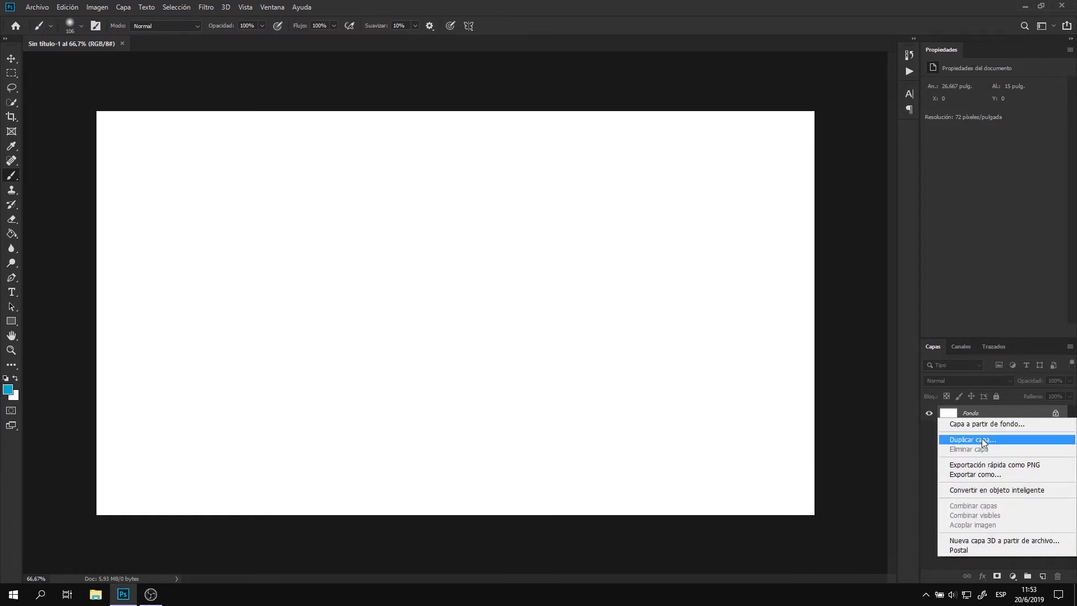
{"action": "left_click", "coordinate": [931, 452]}
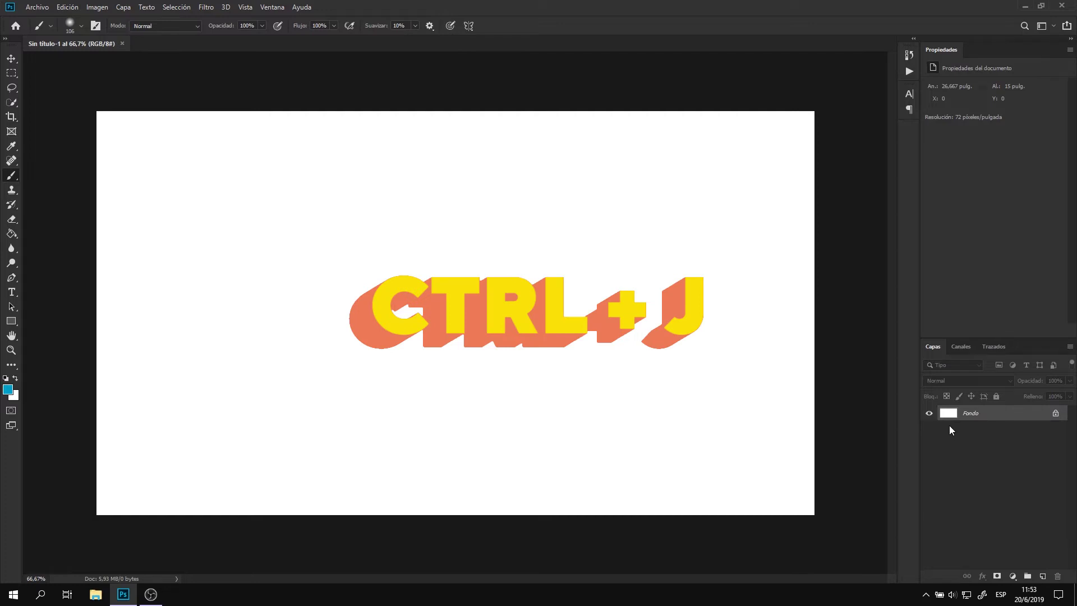
{"action": "key", "text": "ctrl+j"}
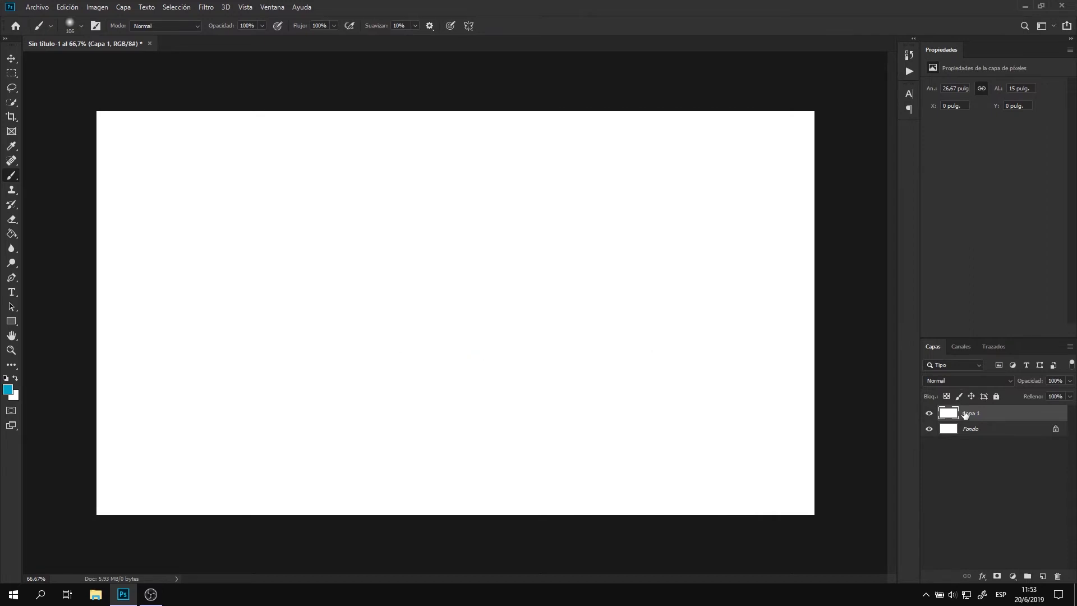
- Undo the duplicate, add a new Capa 1, hide Fondo, and paint a blue horizontal stroke
{"action": "key", "text": "ctrl+z"}
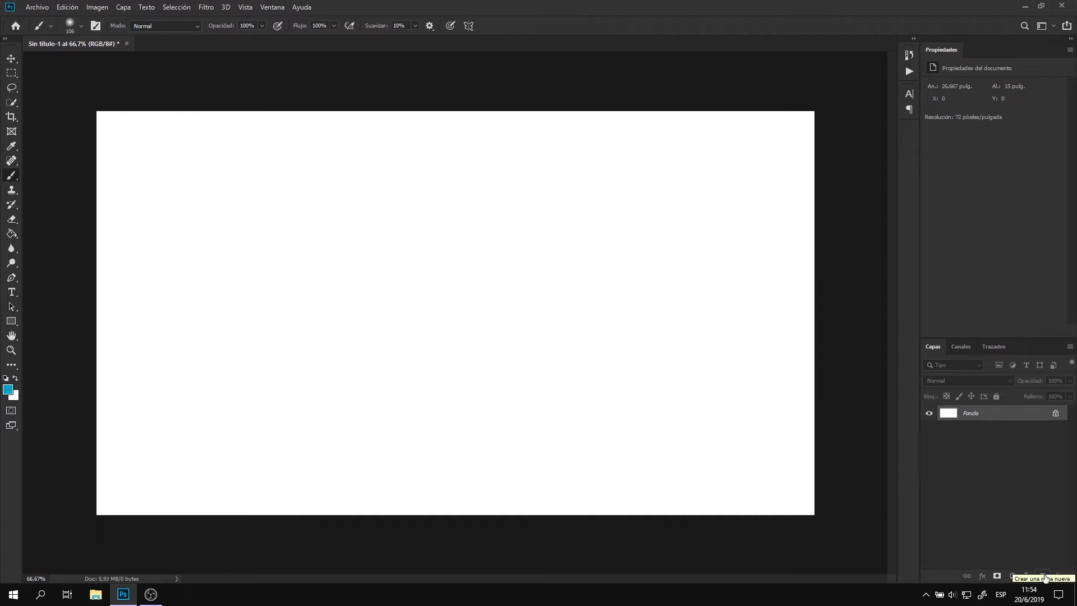
{"action": "left_click", "coordinate": [1042, 576]}
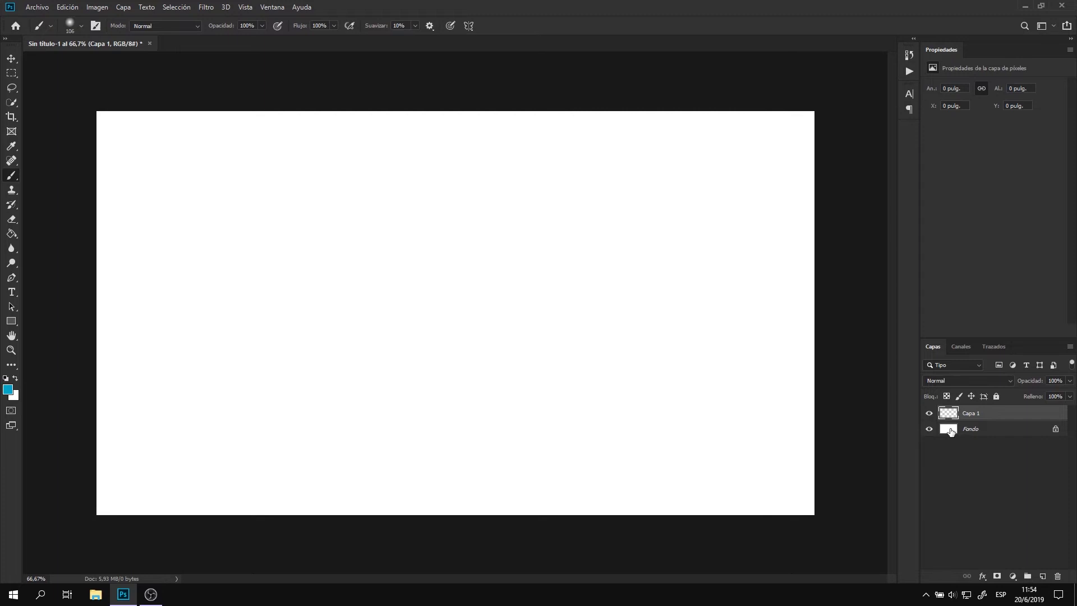
{"action": "left_click", "coordinate": [929, 429]}
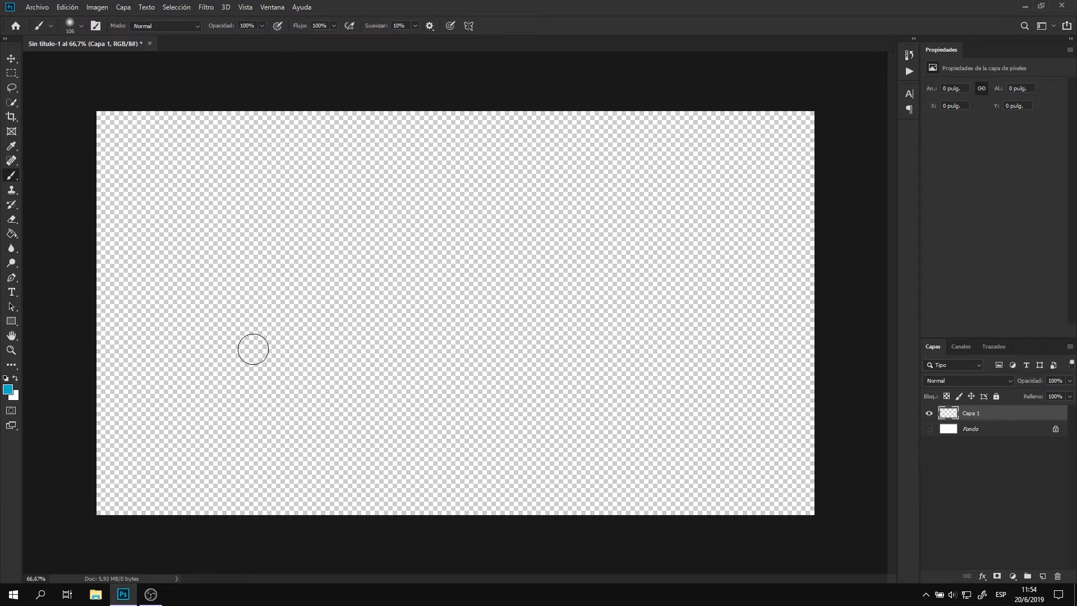
{"action": "left_click_drag", "start_coordinate": [181, 289], "coordinate": [692, 283]}
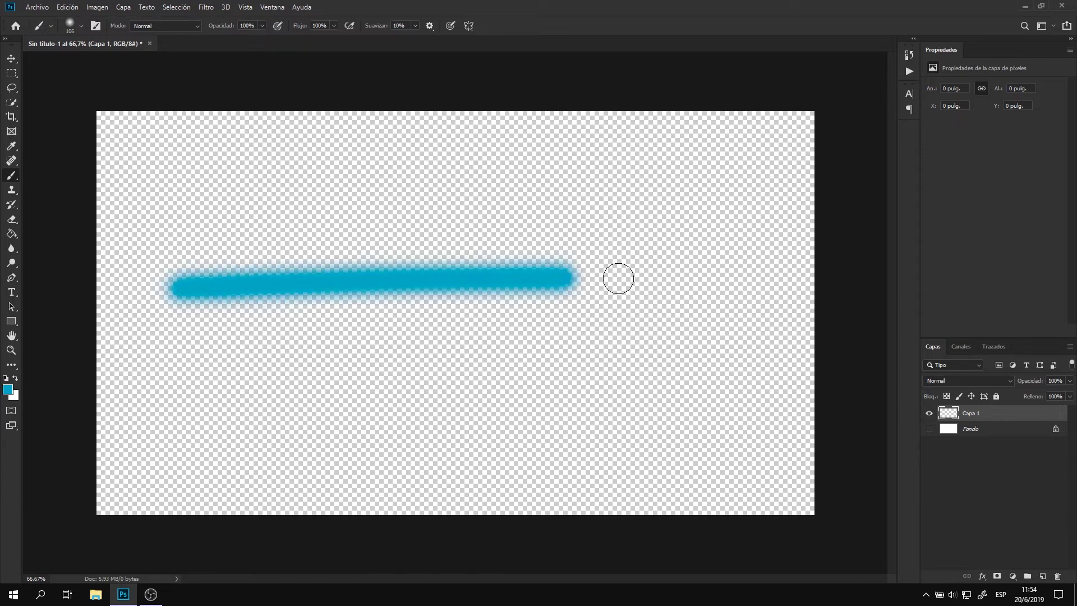
- Show Fondo again, toggle the stroke layer's visibility a few times, then delete Capa 1
{"action": "left_click", "coordinate": [931, 429]}
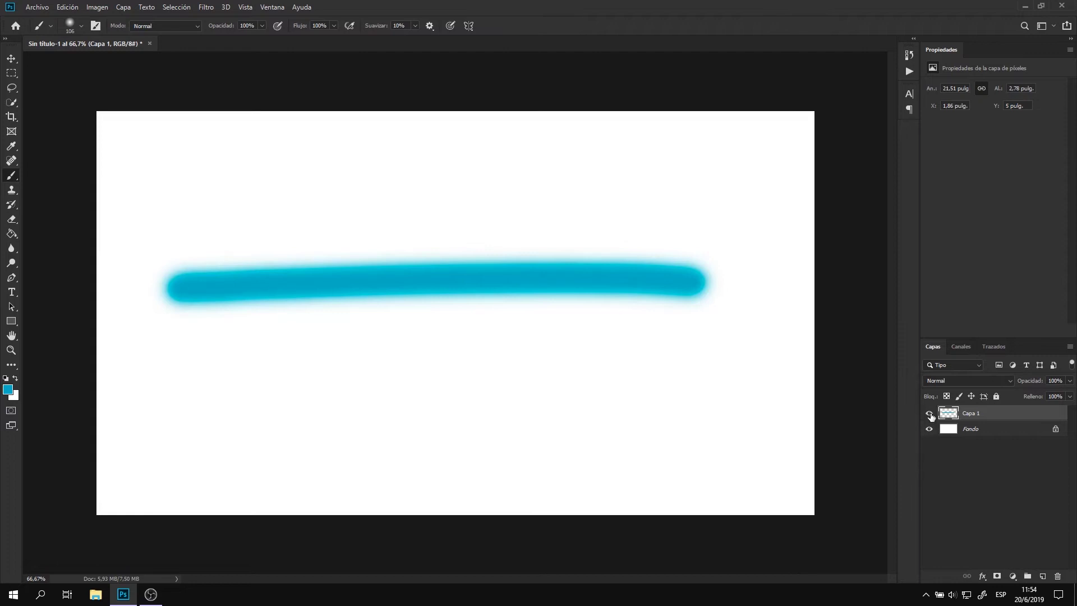
{"action": "left_click", "coordinate": [930, 414]}
{"action": "left_click", "coordinate": [930, 414]}
{"action": "left_click", "coordinate": [930, 414]}
{"action": "left_click", "coordinate": [930, 415]}
{"action": "left_click", "coordinate": [930, 415]}
{"action": "key", "text": "Delete"}
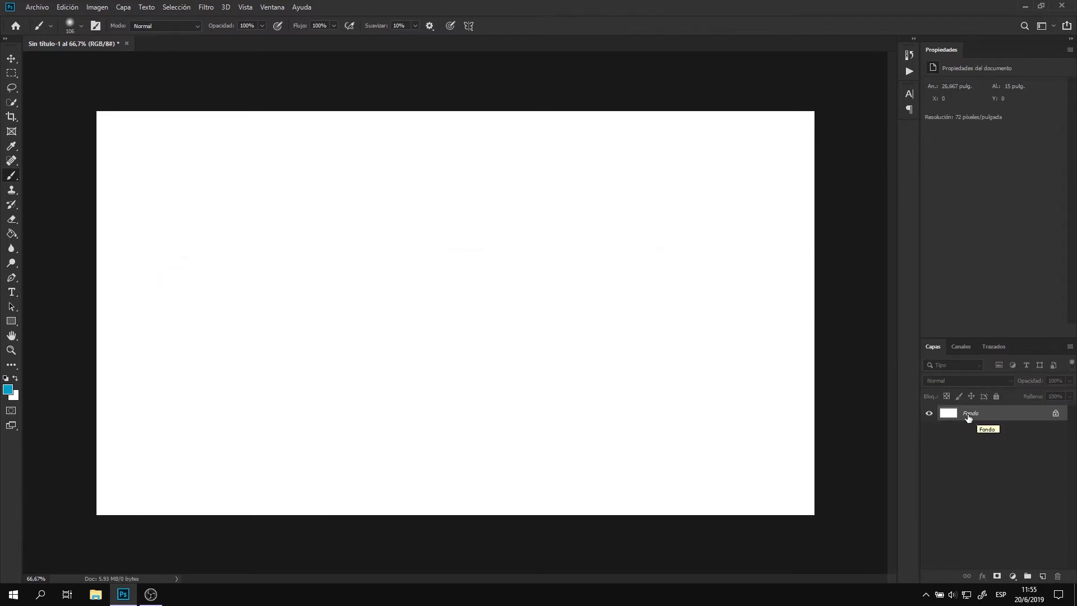
- Restore the deleted Capa 1 and bring back its blue stroke with Ctrl+Shift+Z
{"action": "key", "text": "ctrl+z"}
{"action": "right_click", "coordinate": [969, 417]}
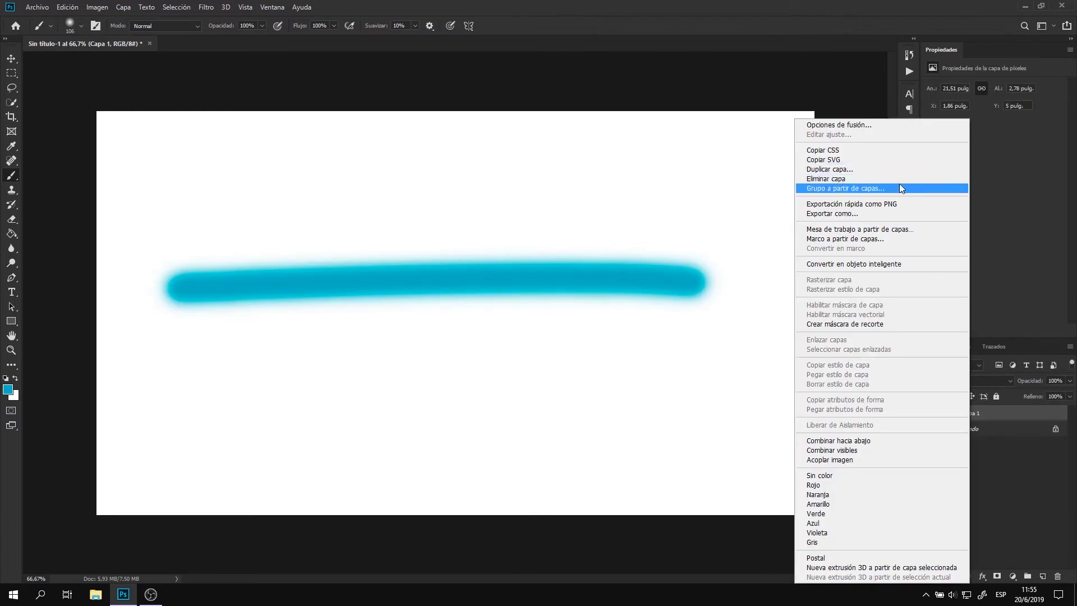
{"action": "left_click", "coordinate": [1023, 414]}
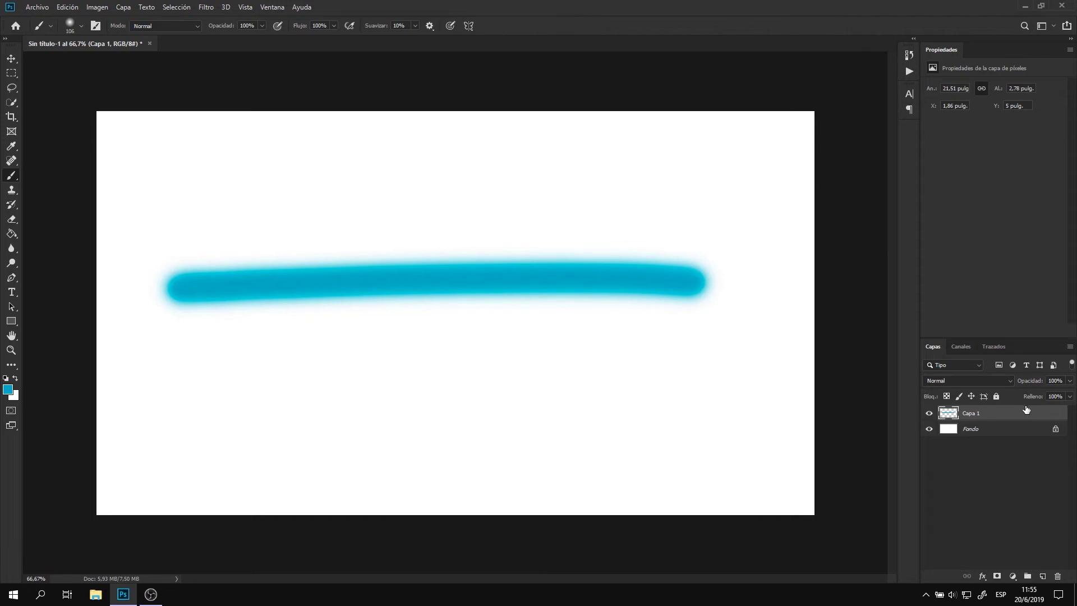
{"action": "key", "text": "ctrl+z"}
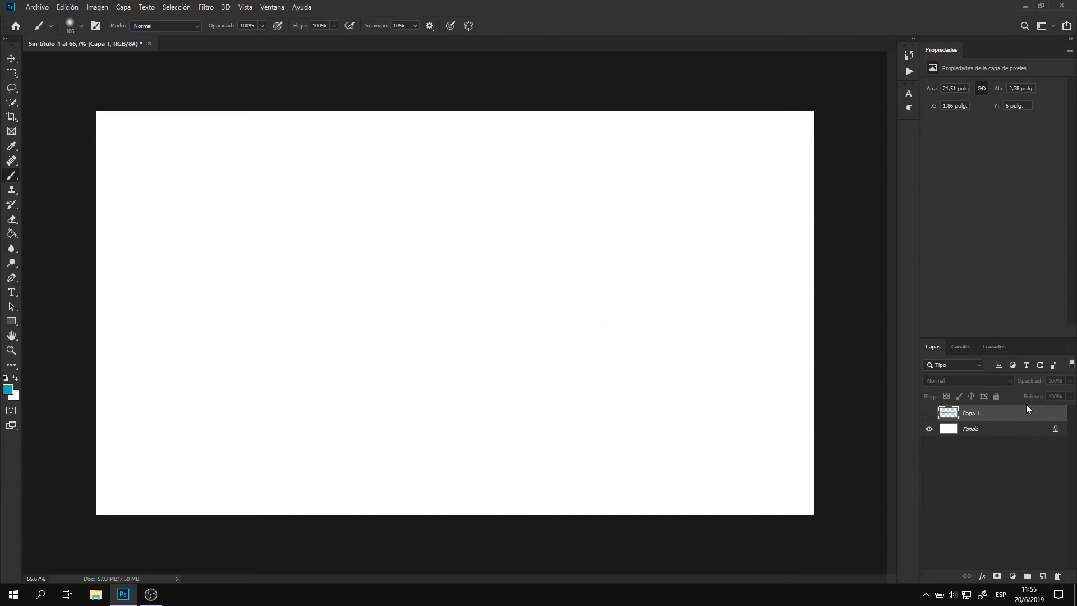
{"action": "key", "text": "ctrl+shift+z"}
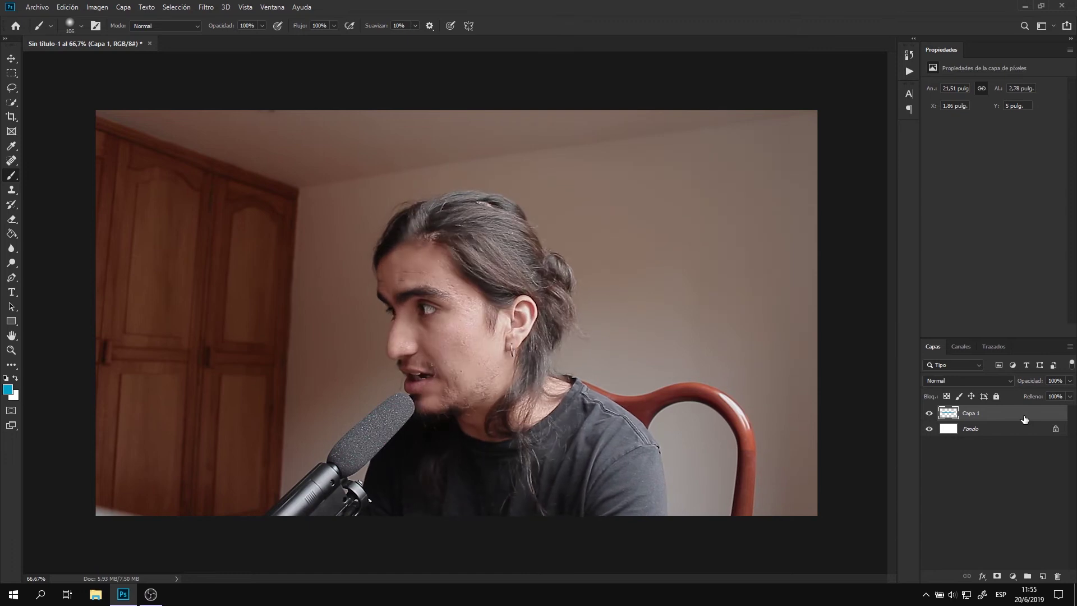
- Delete Capa 1 so only Fondo remains, then browse the Ventana menu
{"action": "key", "text": "Delete"}
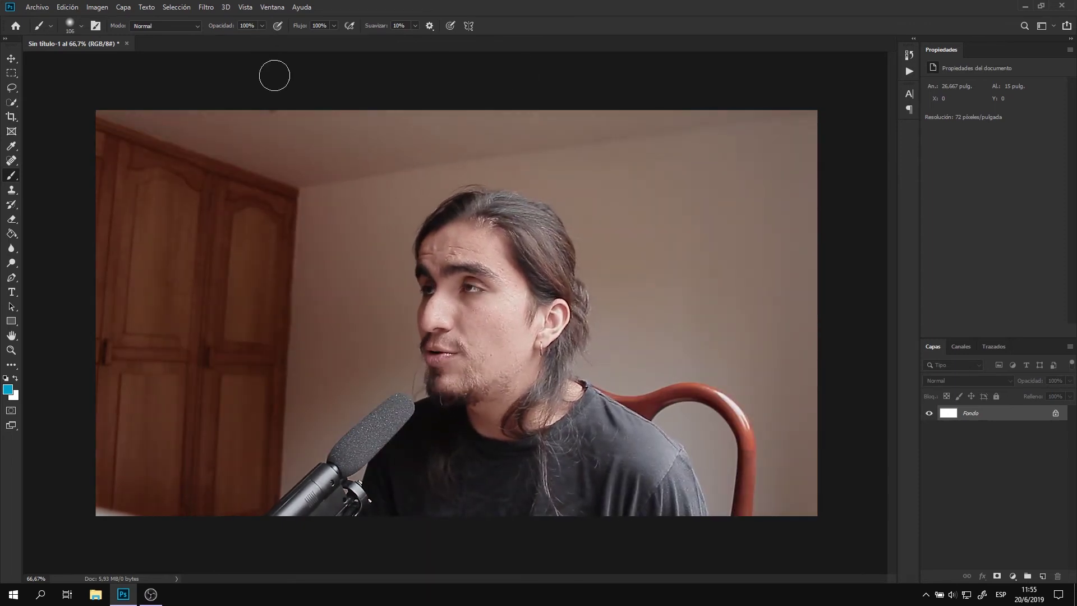
{"action": "left_click", "coordinate": [275, 7]}
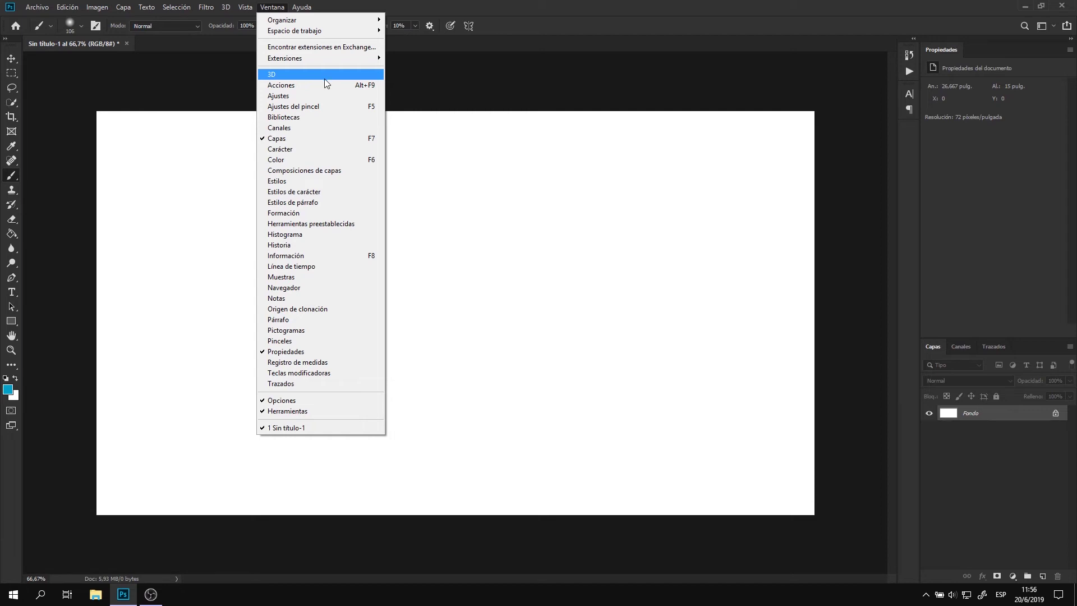
- Open the Pinceles panel and dock it above the Capas panel
{"action": "left_click", "coordinate": [352, 341]}
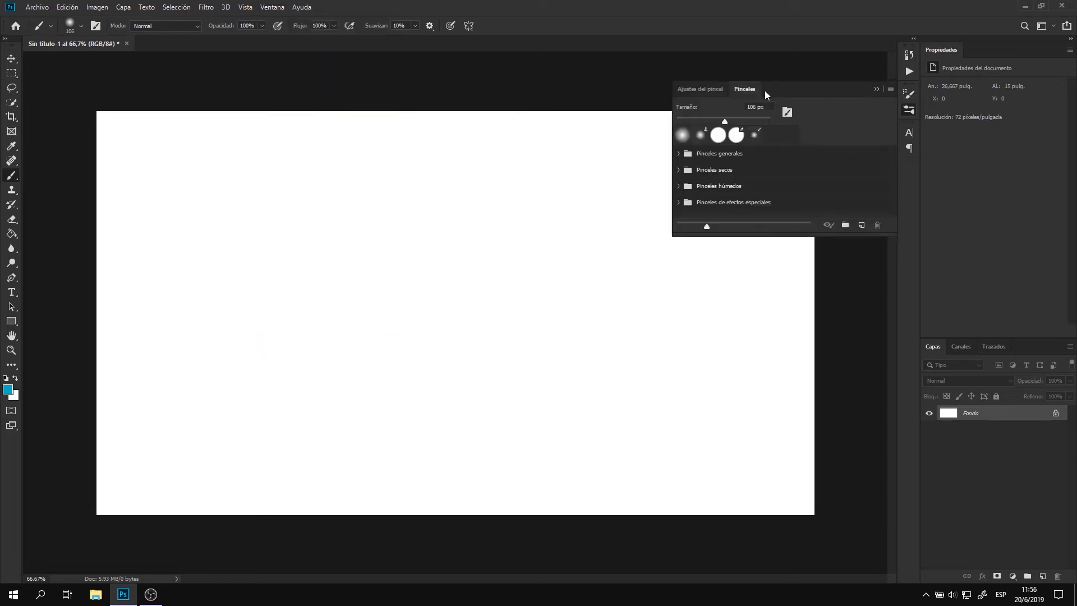
{"action": "mouse_move", "coordinate": [774, 89]}
{"action": "left_mouse_down"}
{"action": "mouse_move", "coordinate": [974, 345]}
{"action": "mouse_move", "coordinate": [1036, 348]}
{"action": "left_mouse_up"}
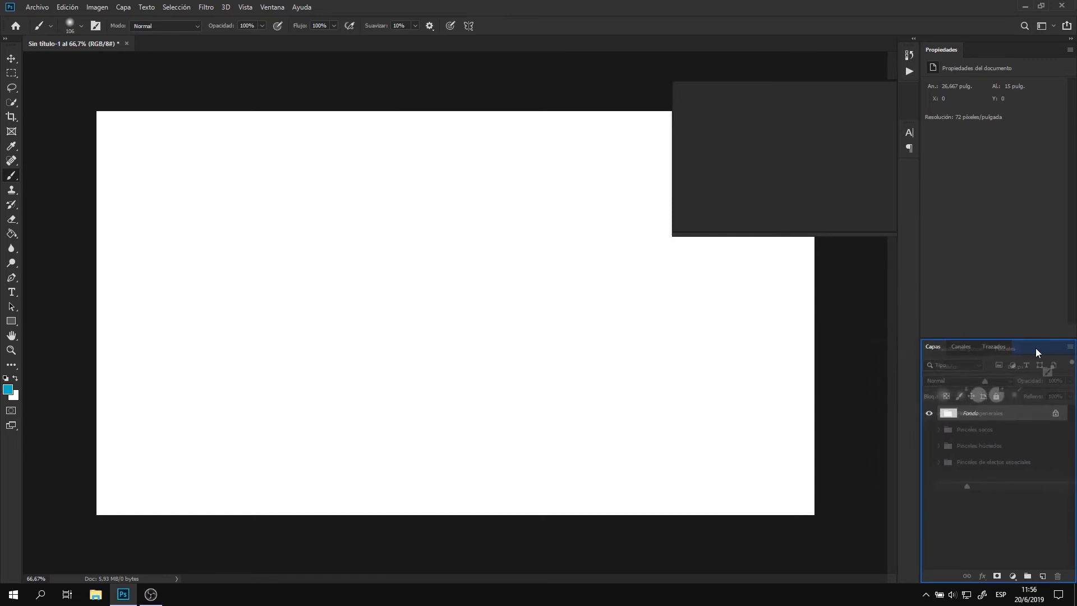
{"action": "left_click_drag", "start_coordinate": [1037, 348], "coordinate": [1024, 338]}
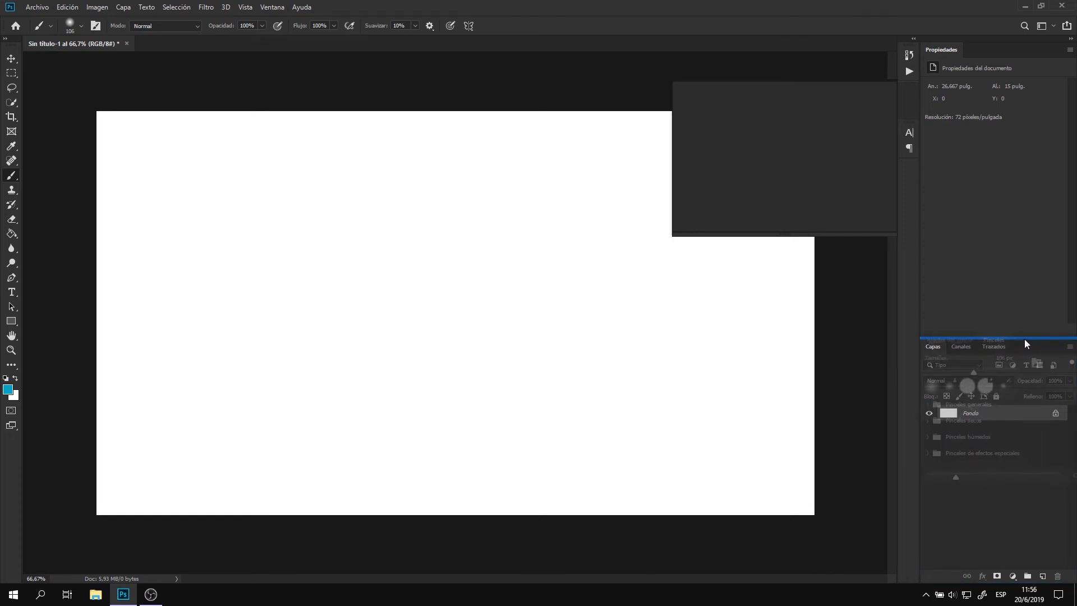
{"action": "left_click_drag", "start_coordinate": [1023, 338], "coordinate": [1024, 338]}
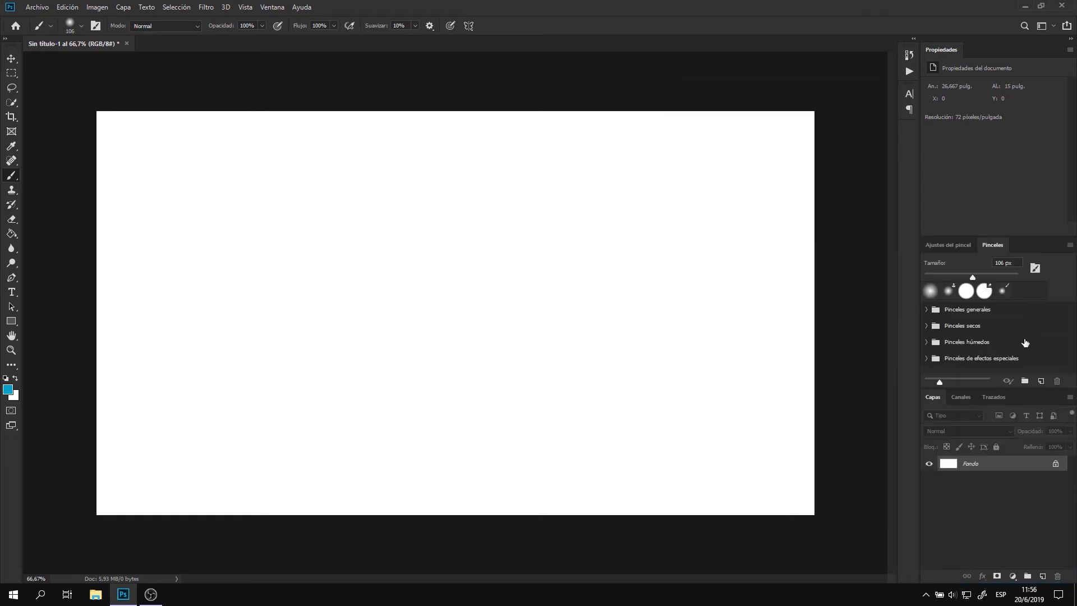
- Close the Pinceles and Ajustes del pincel panels from their panel menus
{"action": "left_click", "coordinate": [1070, 245]}
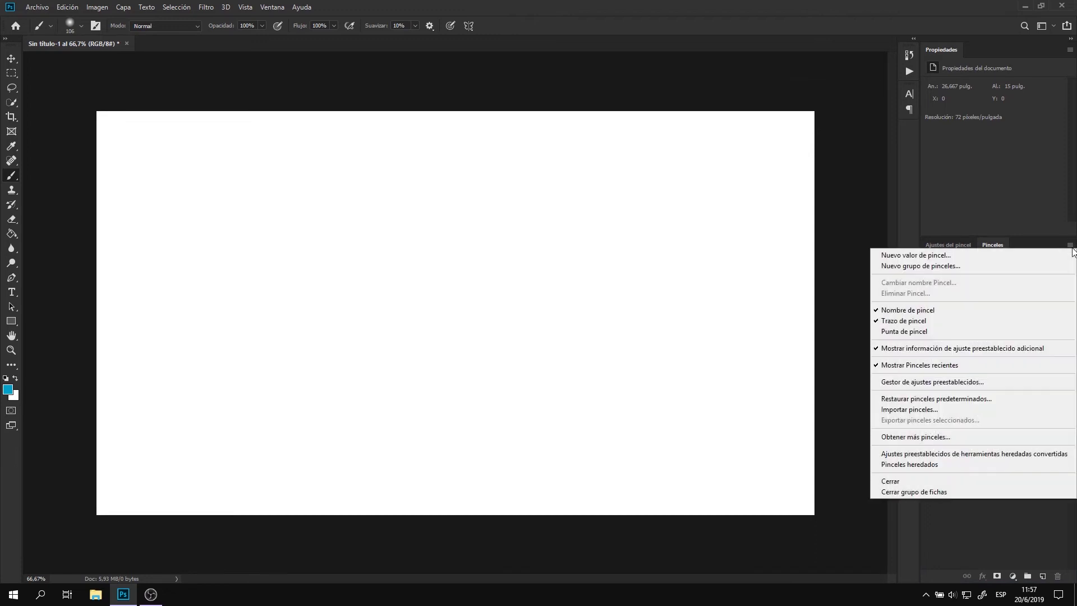
{"action": "left_click", "coordinate": [889, 481]}
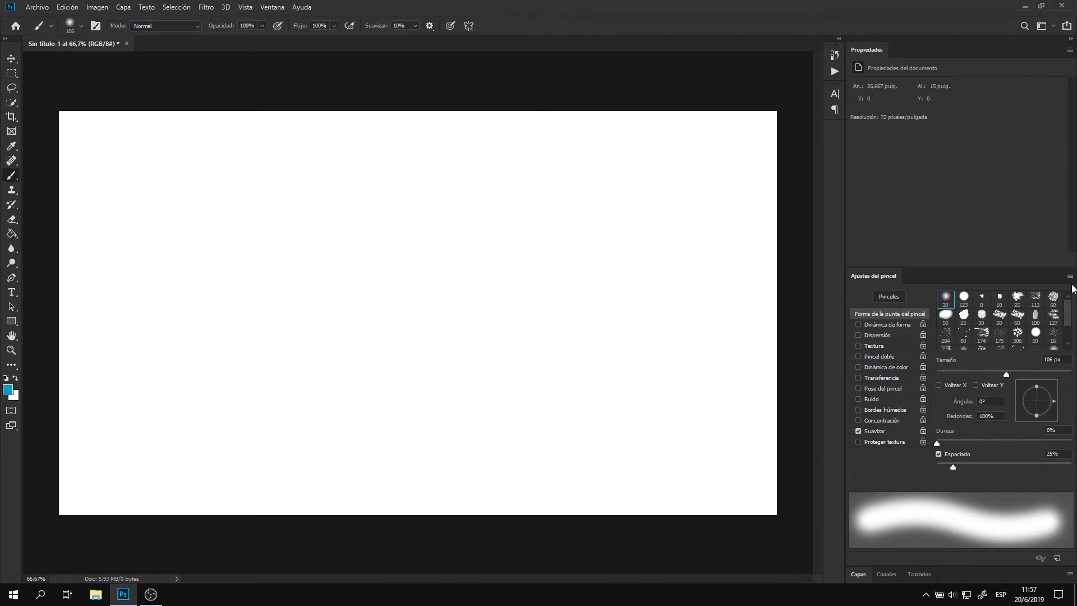
{"action": "left_click", "coordinate": [1069, 275]}
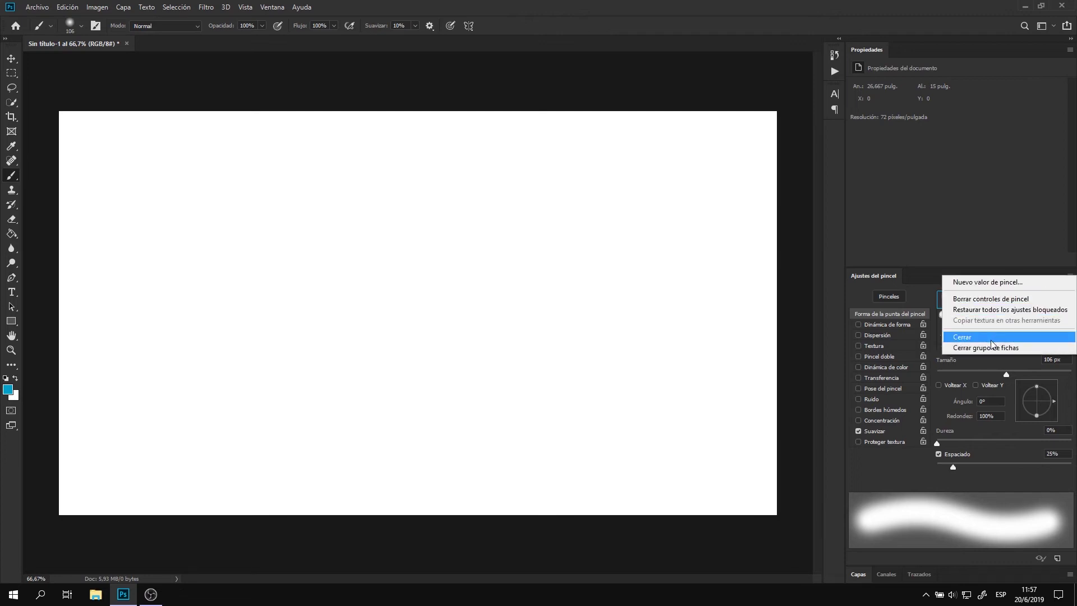
{"action": "left_click", "coordinate": [990, 342]}
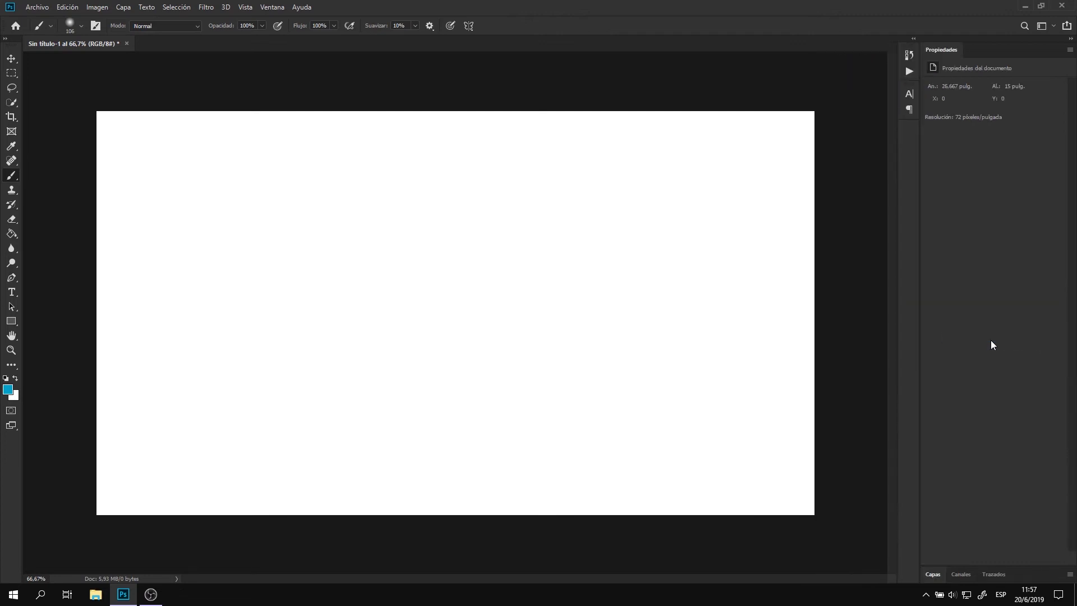
- Show the Capas panel again and flip through its Channels and Paths tabs
{"action": "left_click", "coordinate": [268, 8]}
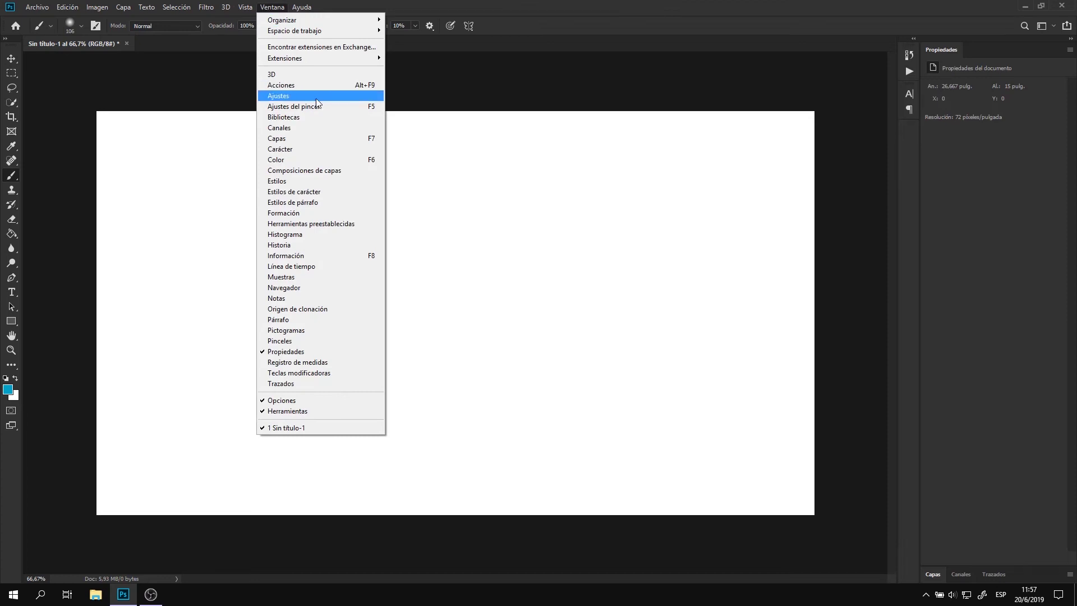
{"action": "left_click", "coordinate": [304, 138]}
{"action": "left_click", "coordinate": [276, 6]}
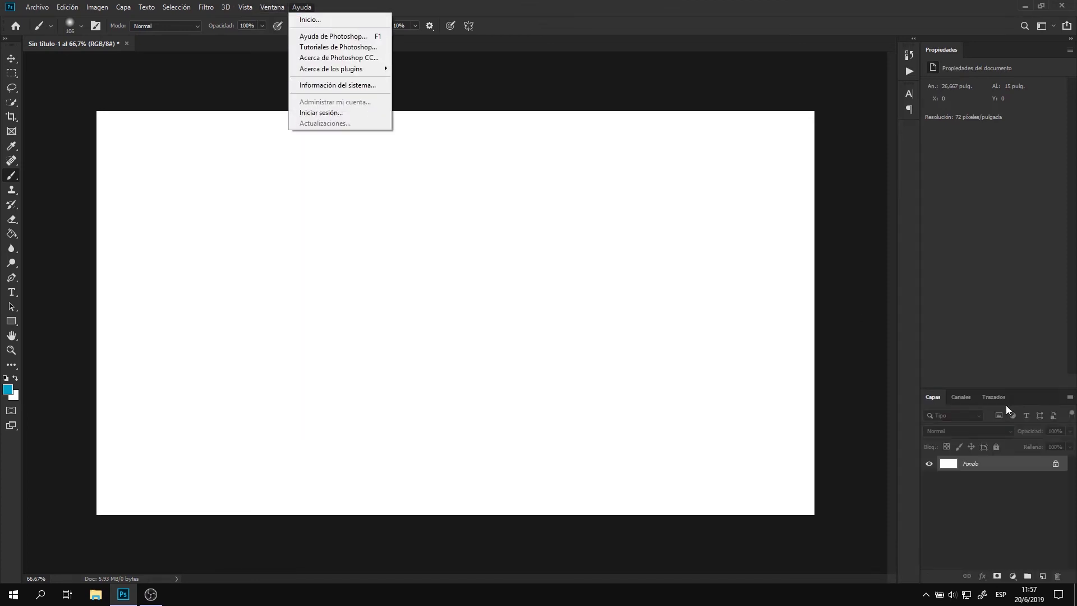
{"action": "left_click", "coordinate": [960, 396]}
{"action": "left_click", "coordinate": [927, 398]}
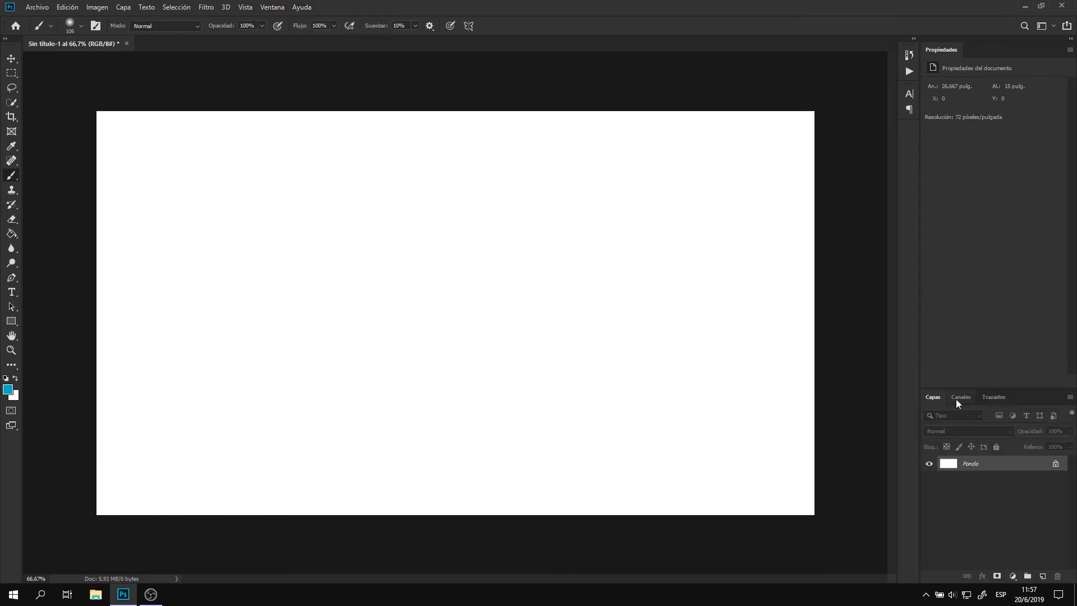
{"action": "left_click", "coordinate": [957, 398]}
{"action": "left_click", "coordinate": [994, 397]}
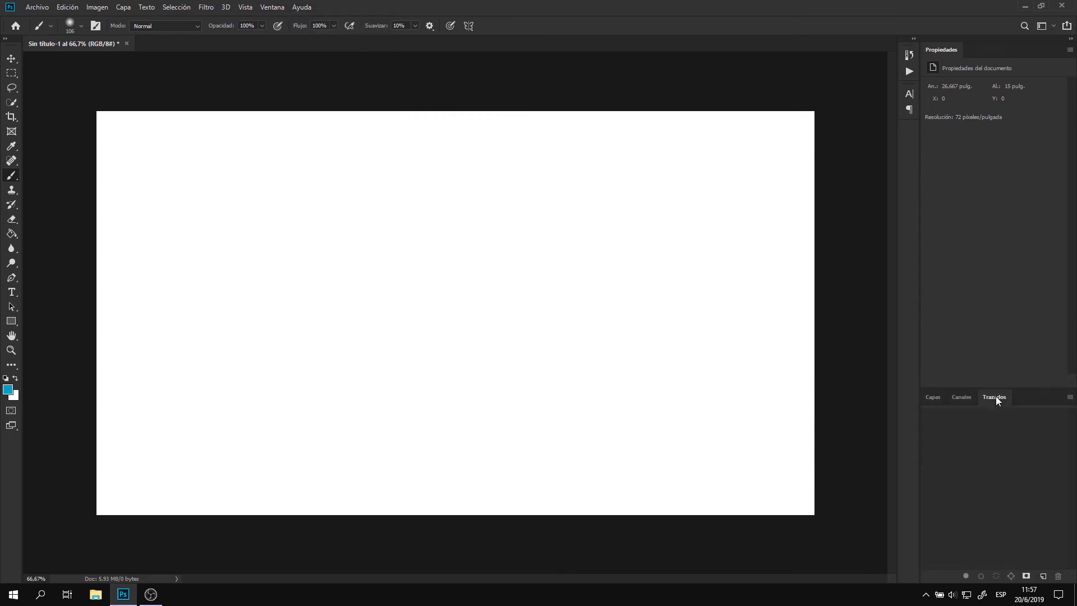
- Dock the Histogram panel, close it, and make the Layers panel group taller
{"action": "left_click", "coordinate": [278, 7]}
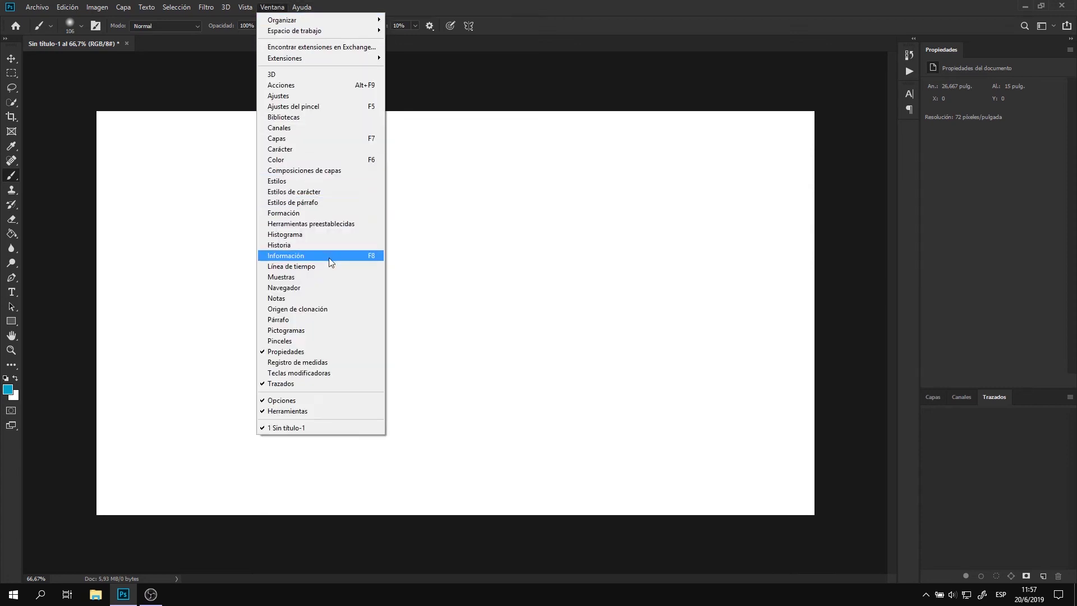
{"action": "left_click", "coordinate": [316, 236]}
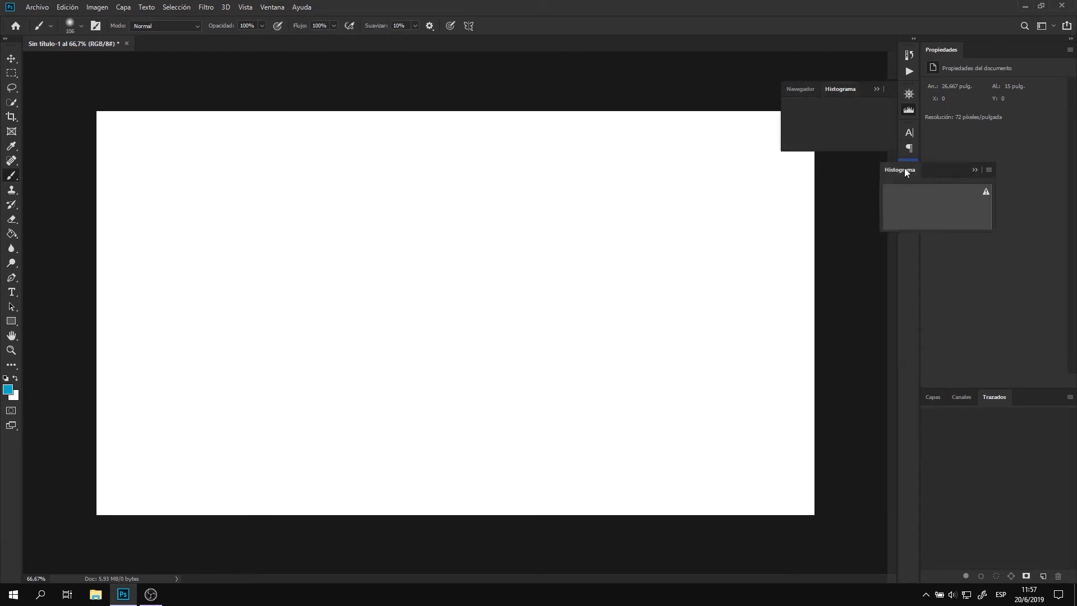
{"action": "left_click_drag", "start_coordinate": [846, 88], "coordinate": [1019, 399]}
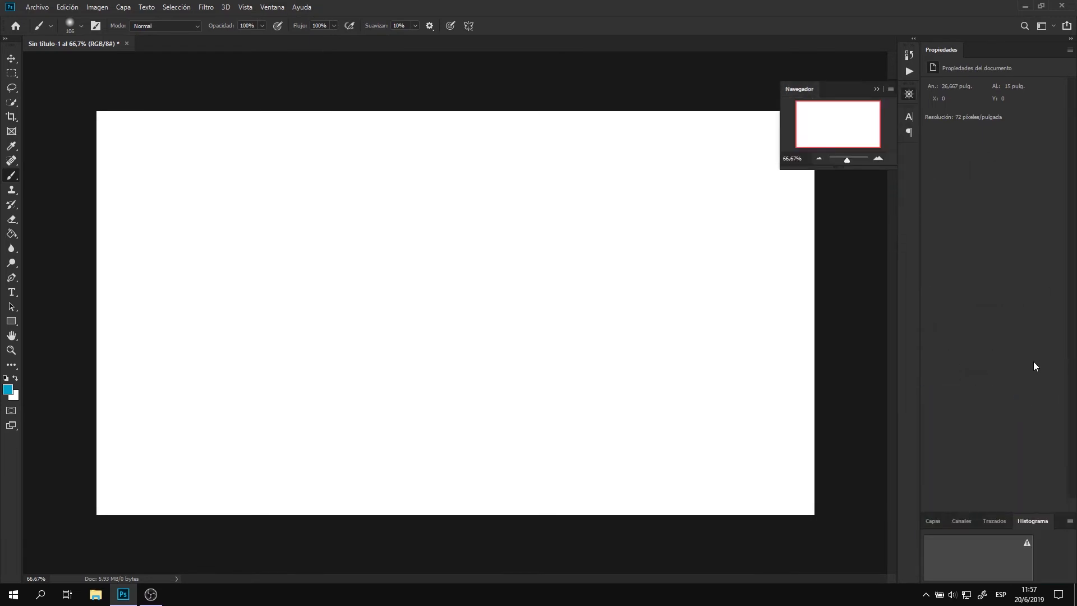
{"action": "left_click", "coordinate": [1070, 520]}
{"action": "left_click", "coordinate": [1016, 501]}
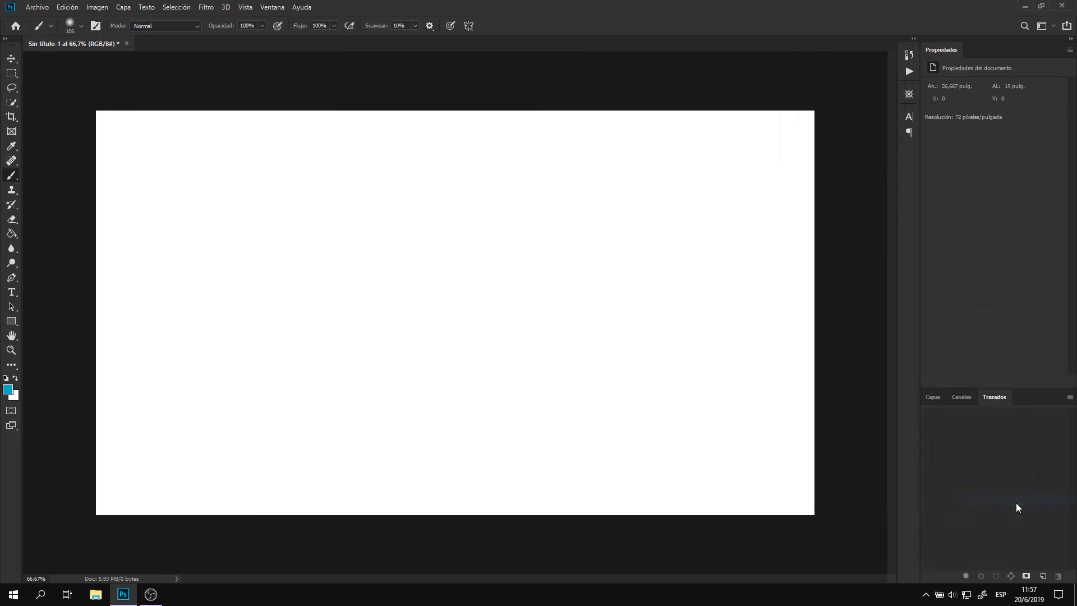
{"action": "mouse_move", "coordinate": [1027, 389]}
{"action": "left_mouse_down"}
{"action": "mouse_move", "coordinate": [1023, 335]}
{"action": "mouse_move", "coordinate": [945, 270]}
{"action": "mouse_move", "coordinate": [942, 279]}
{"action": "left_mouse_up"}
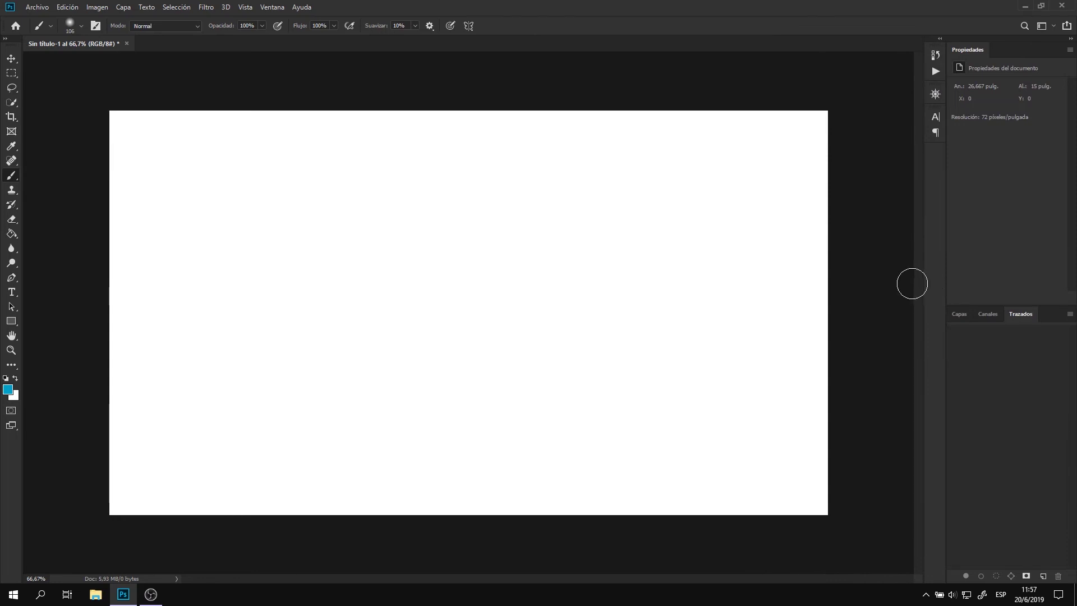
{"action": "left_click", "coordinate": [959, 313]}
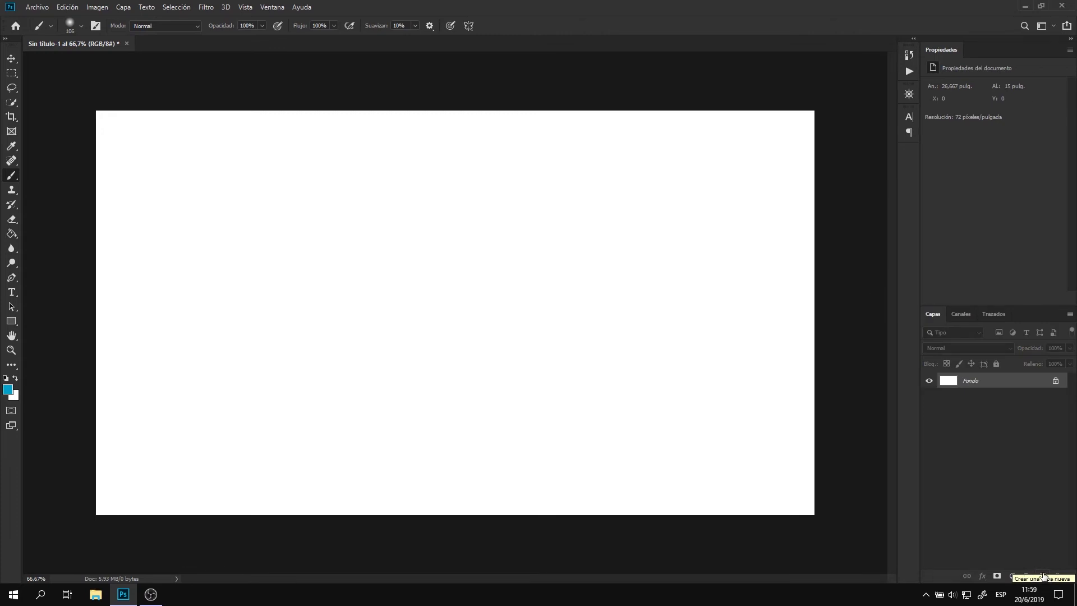
- Add several new empty layers and rename Capa 1 to 'nueva'
{"action": "double_click", "coordinate": [1042, 576]}
{"action": "double_click", "coordinate": [1042, 576]}
{"action": "left_click", "coordinate": [1043, 576]}
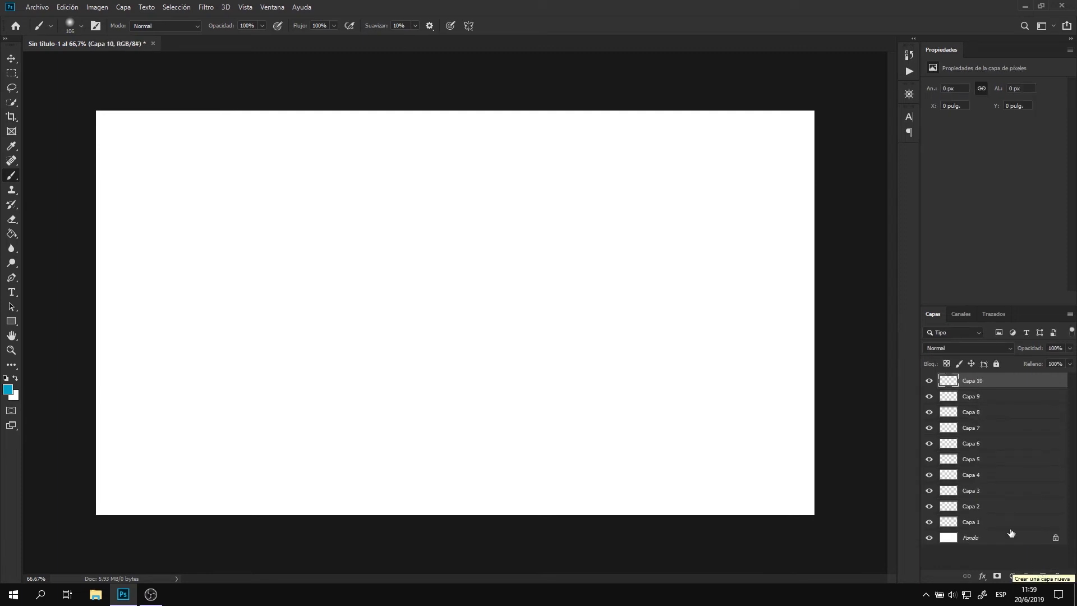
{"action": "double_click", "coordinate": [973, 522]}
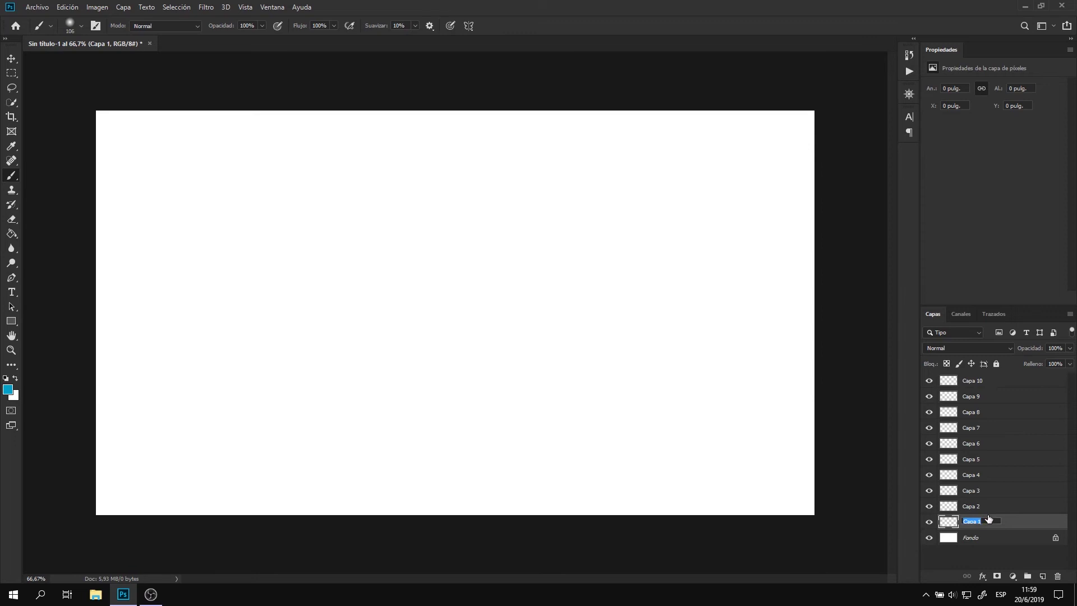
{"action": "type", "text": "nuev"}
{"action": "type", "text": "a"}
{"action": "key", "text": "Return"}
- Group the layers from Capa 10 down to nueva into Grupo 1
{"action": "left_click", "coordinate": [982, 381]}
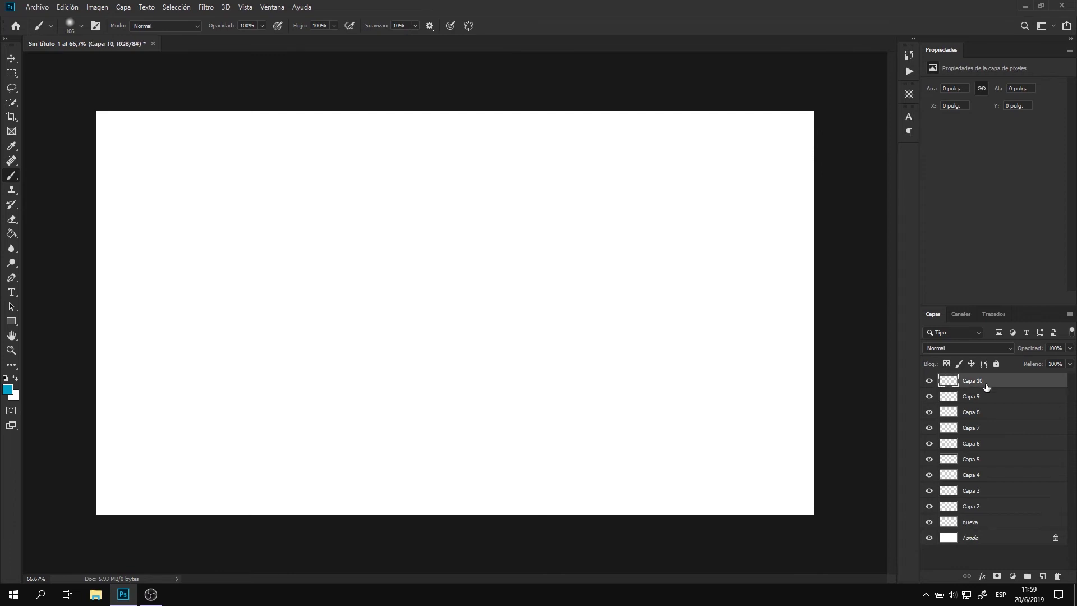
{"action": "left_click", "coordinate": [974, 522], "text": "shift"}
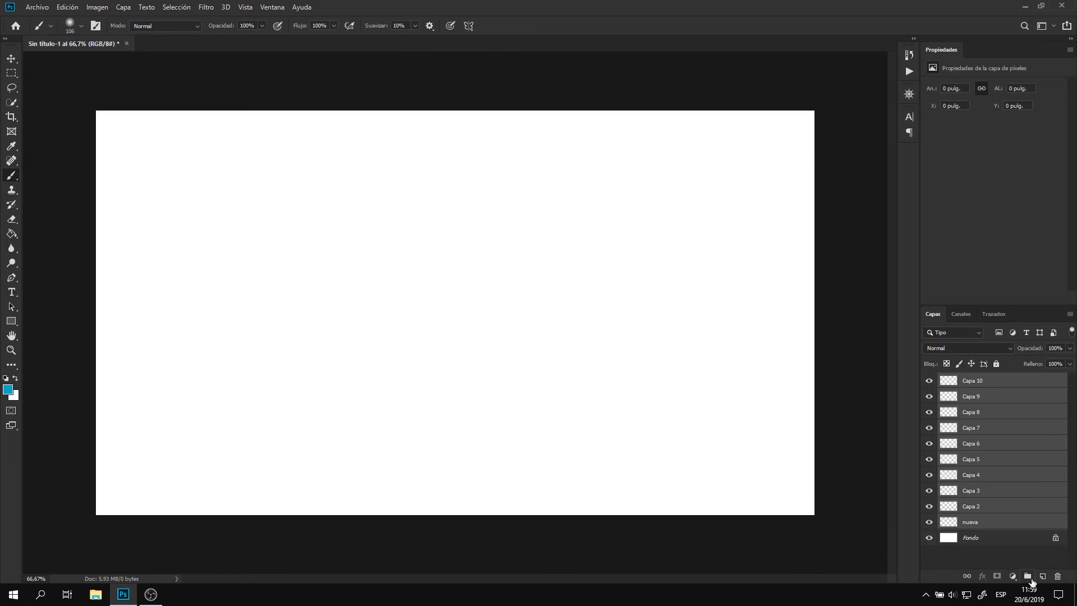
{"action": "left_click", "coordinate": [1028, 577]}
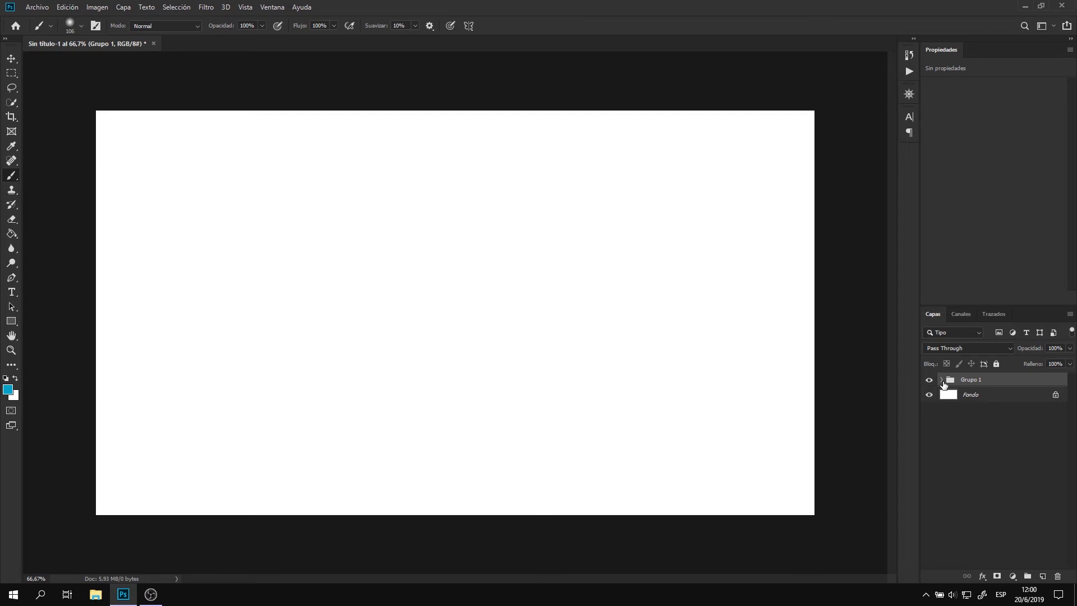
{"action": "left_click", "coordinate": [942, 380]}
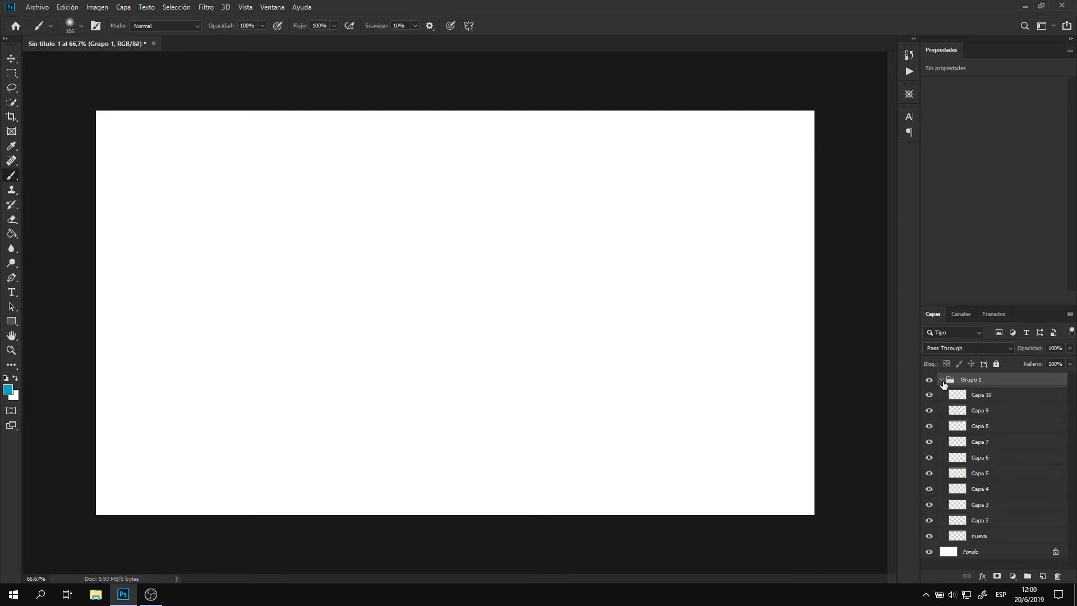
{"action": "left_click", "coordinate": [942, 379]}
- Rename Grupo 1 to 'ojos'
{"action": "double_click", "coordinate": [974, 379]}
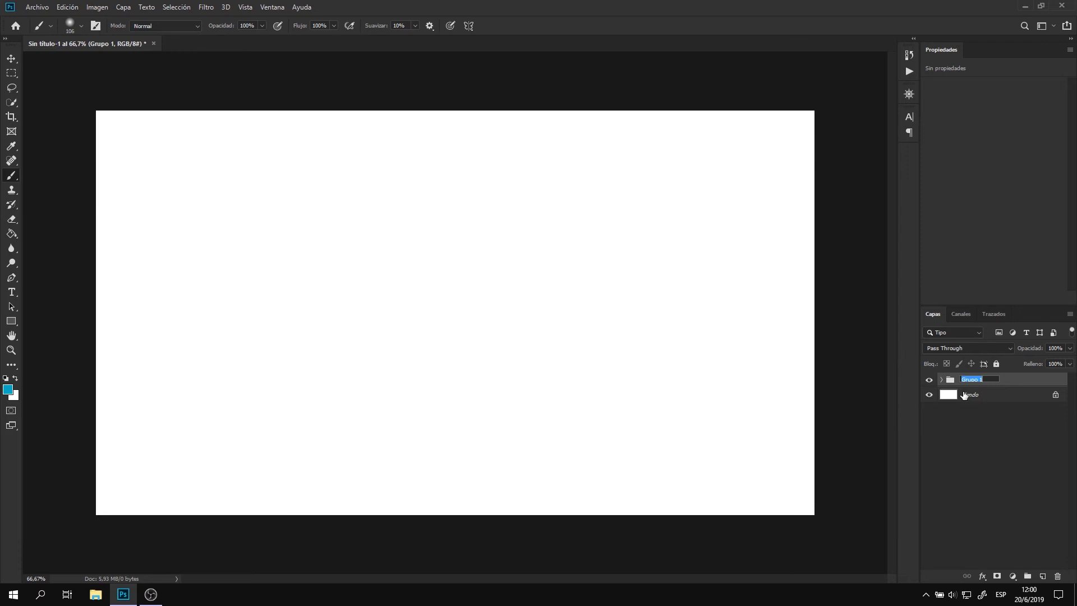
{"action": "type", "text": "c"}
{"action": "type", "text": "jos"}
{"action": "key", "text": "Return"}
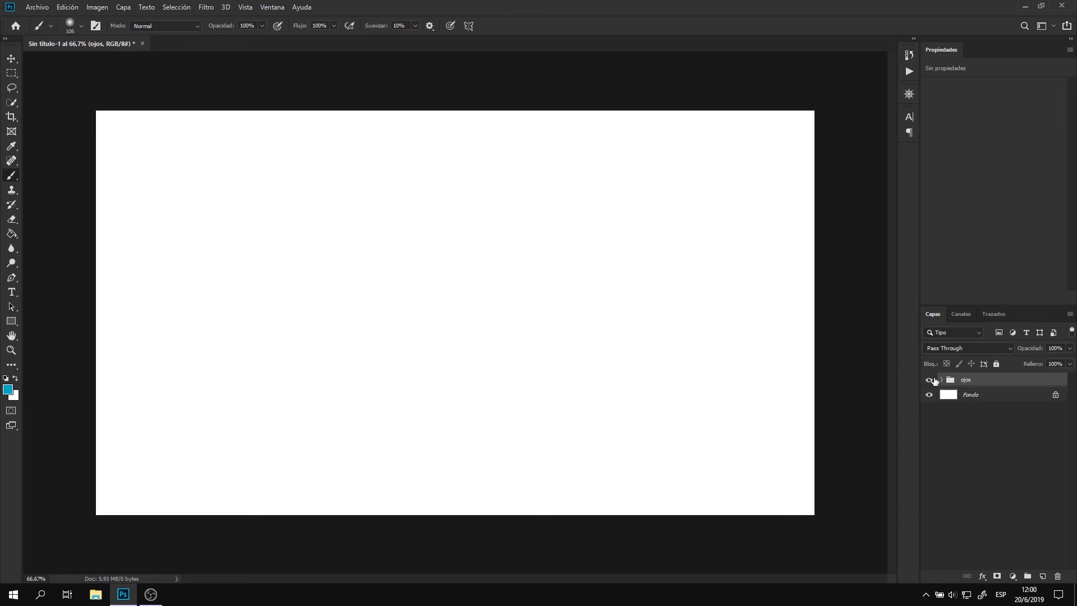
- Check the ojos group's contents and delete the group with its layers
{"action": "left_click", "coordinate": [941, 380]}
{"action": "left_click", "coordinate": [942, 379]}
{"action": "key", "text": "Delete"}
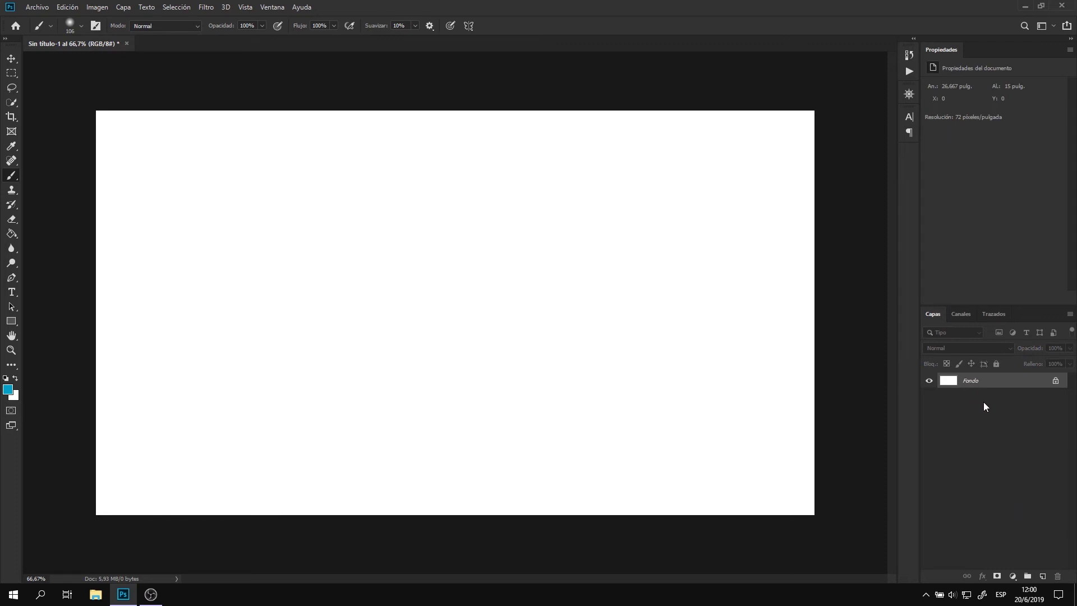
- Try a muted teal Color uniforme fill layer, then cancel it
{"action": "left_click", "coordinate": [1014, 577]}
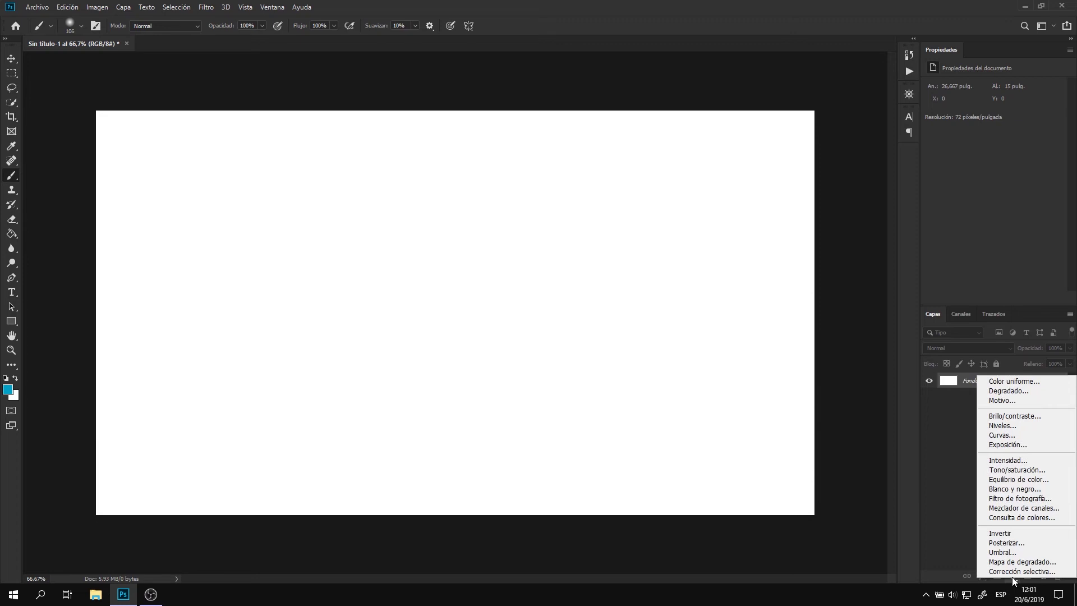
{"action": "left_click", "coordinate": [1035, 379]}
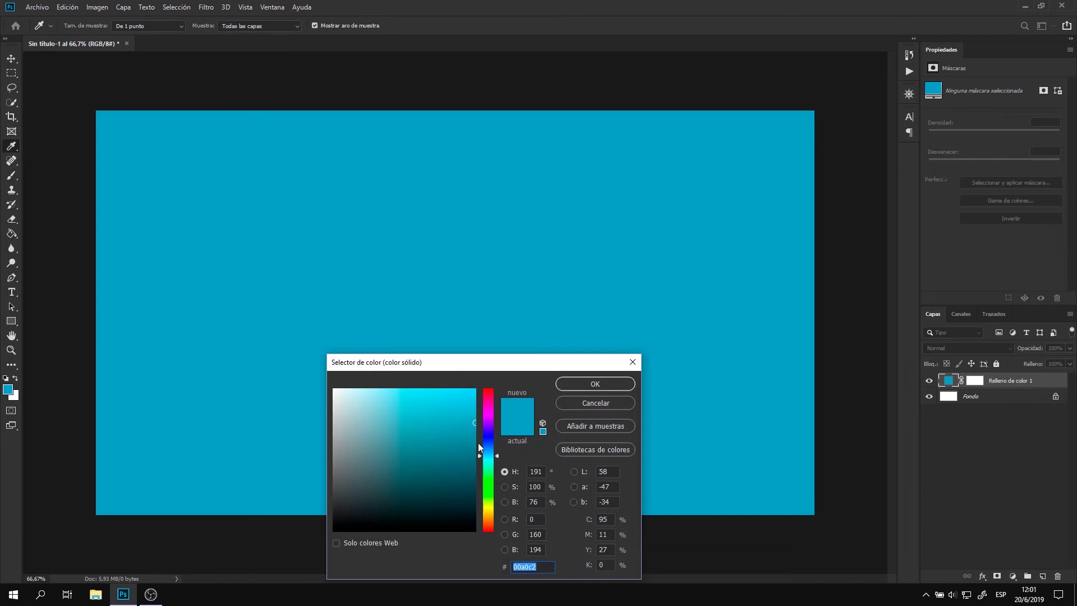
{"action": "mouse_move", "coordinate": [428, 449]}
{"action": "left_mouse_down"}
{"action": "mouse_move", "coordinate": [373, 467]}
{"action": "mouse_move", "coordinate": [334, 391]}
{"action": "mouse_move", "coordinate": [428, 476]}
{"action": "mouse_move", "coordinate": [450, 427]}
{"action": "mouse_move", "coordinate": [494, 447]}
{"action": "mouse_move", "coordinate": [494, 500]}
{"action": "mouse_move", "coordinate": [494, 450]}
{"action": "left_mouse_up"}
{"action": "left_click", "coordinate": [595, 403]}
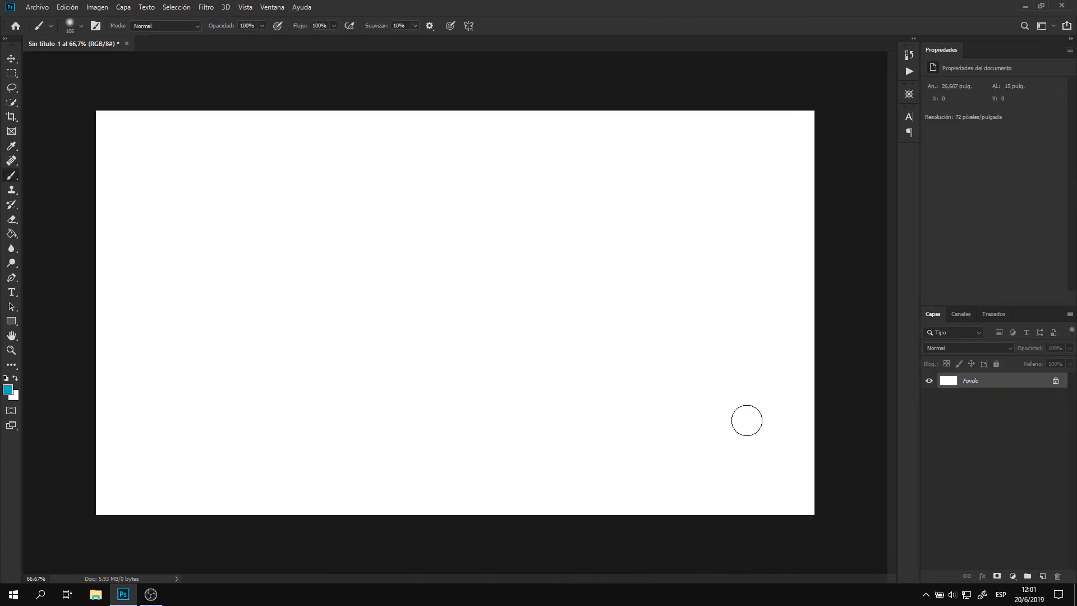
- Fill the Fondo background blue with the Paint Bucket, then undo it
{"action": "left_click", "coordinate": [16, 236]}
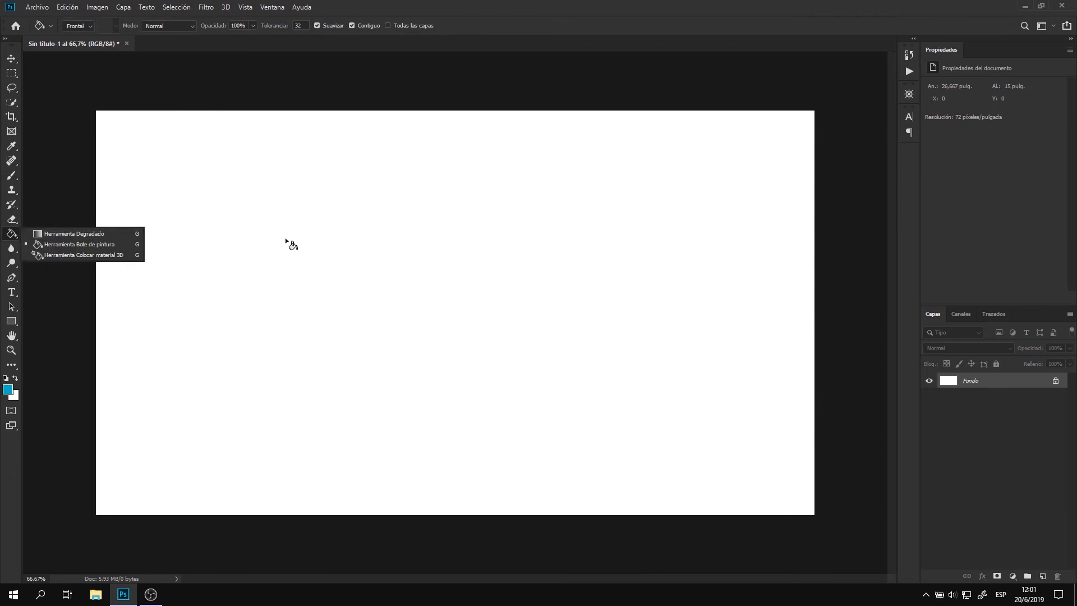
{"action": "left_click", "coordinate": [286, 239]}
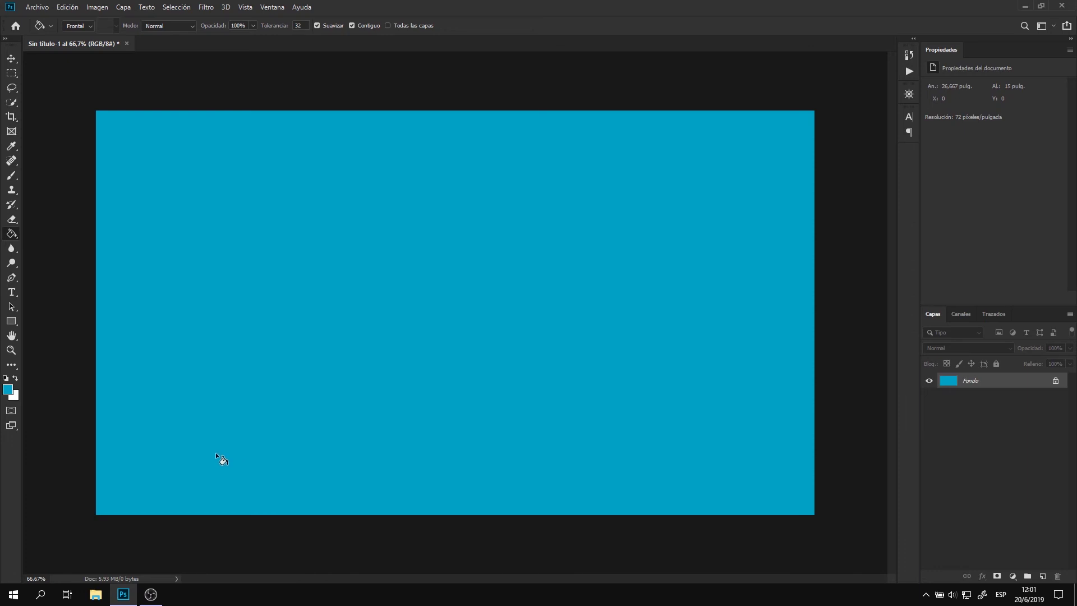
{"action": "key", "text": "ctrl+z"}
- Add a Color uniforme fill layer in a saturated orange
{"action": "left_click", "coordinate": [1013, 575]}
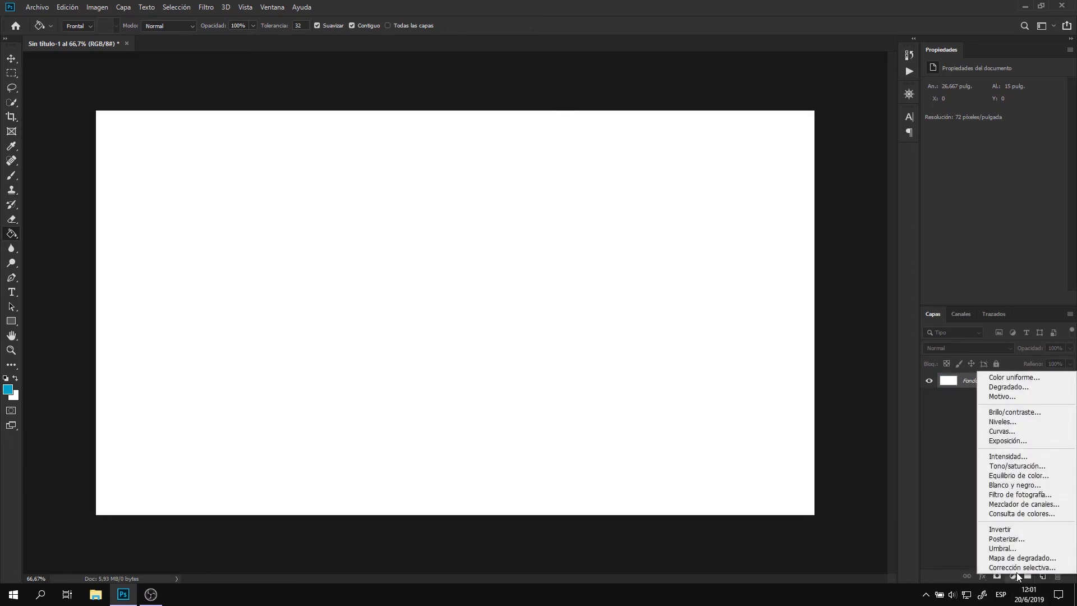
{"action": "left_click", "coordinate": [1031, 377]}
{"action": "left_click", "coordinate": [412, 428]}
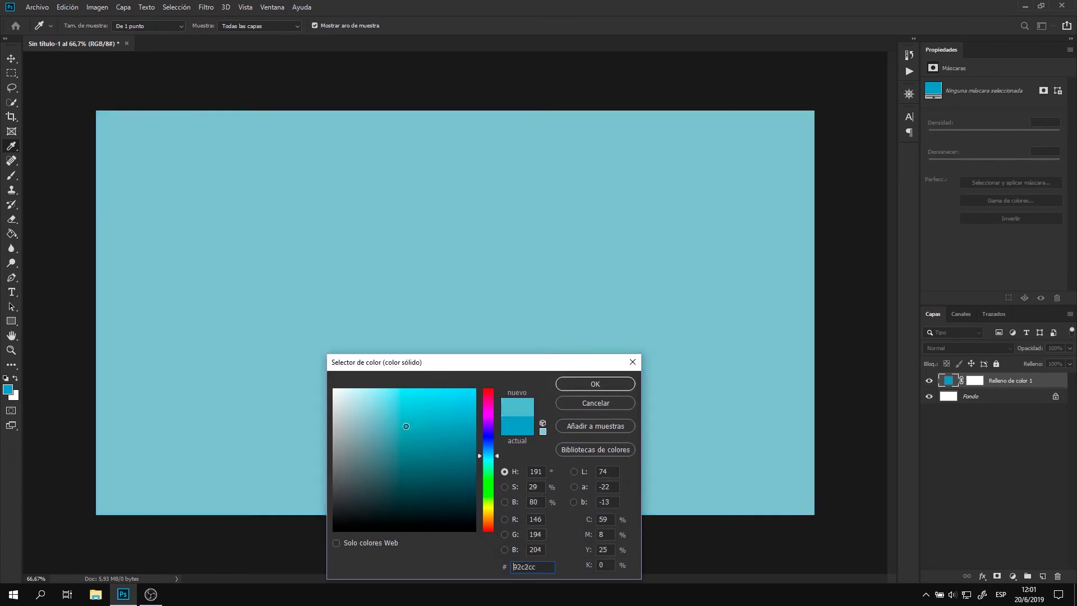
{"action": "left_click", "coordinate": [490, 518]}
{"action": "left_click_drag", "start_coordinate": [453, 485], "coordinate": [475, 412]}
{"action": "left_click", "coordinate": [592, 384]}
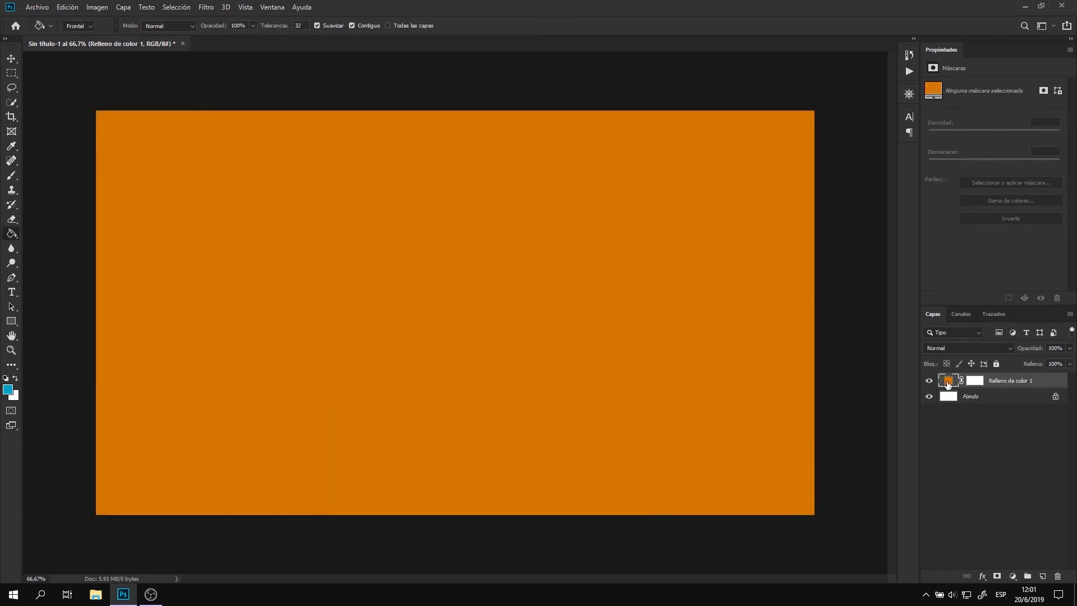
- Change the fill colour to dark teal #142425 and add an empty Capa 1 above it
{"action": "double_click", "coordinate": [948, 382]}
{"action": "left_click", "coordinate": [400, 510]}
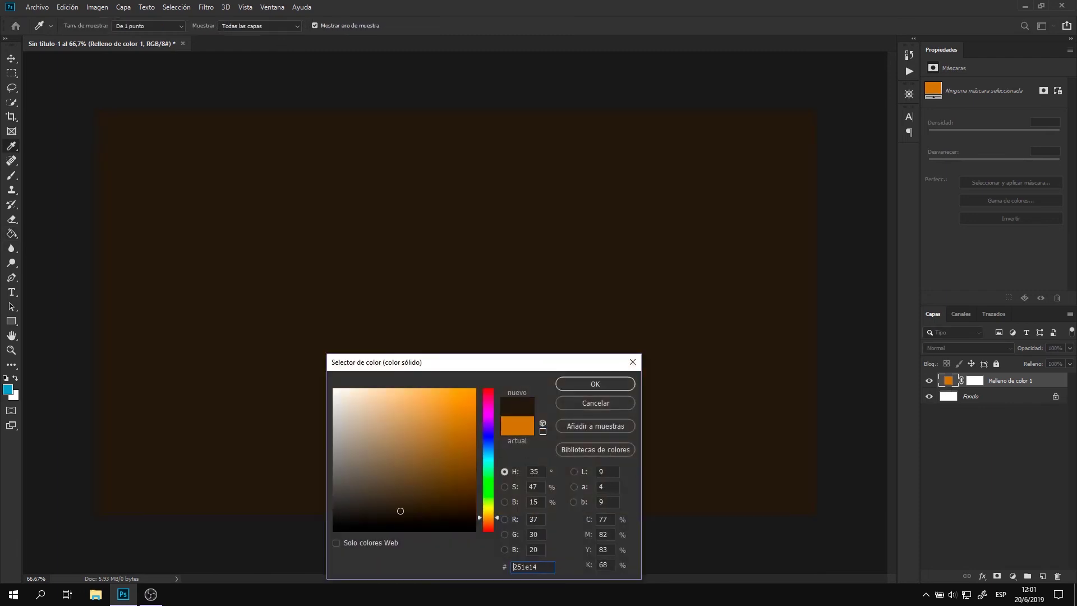
{"action": "left_click_drag", "start_coordinate": [488, 427], "coordinate": [487, 457]}
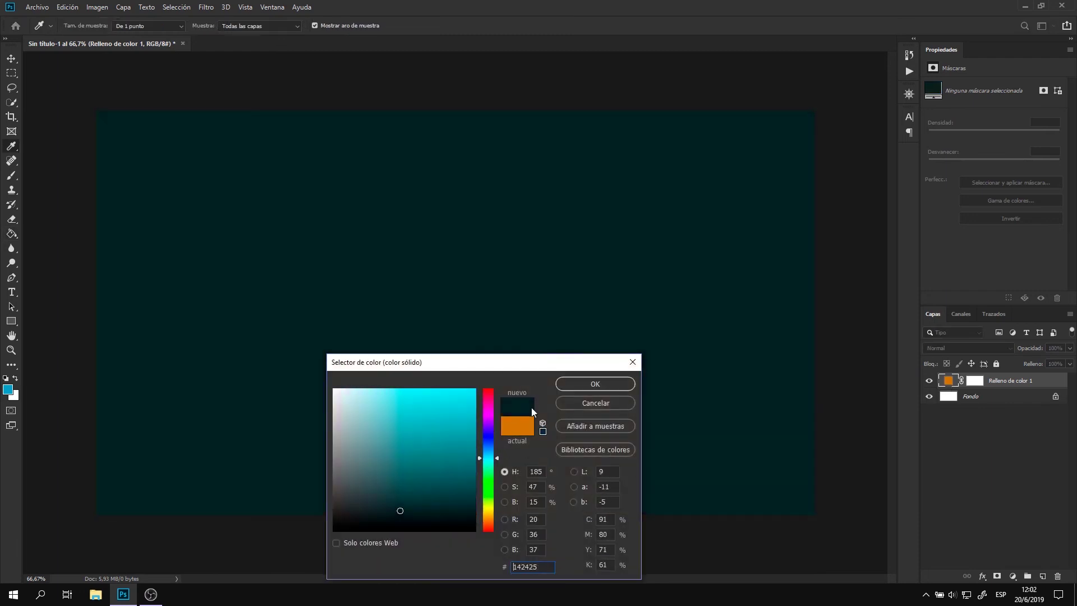
{"action": "left_click", "coordinate": [585, 385]}
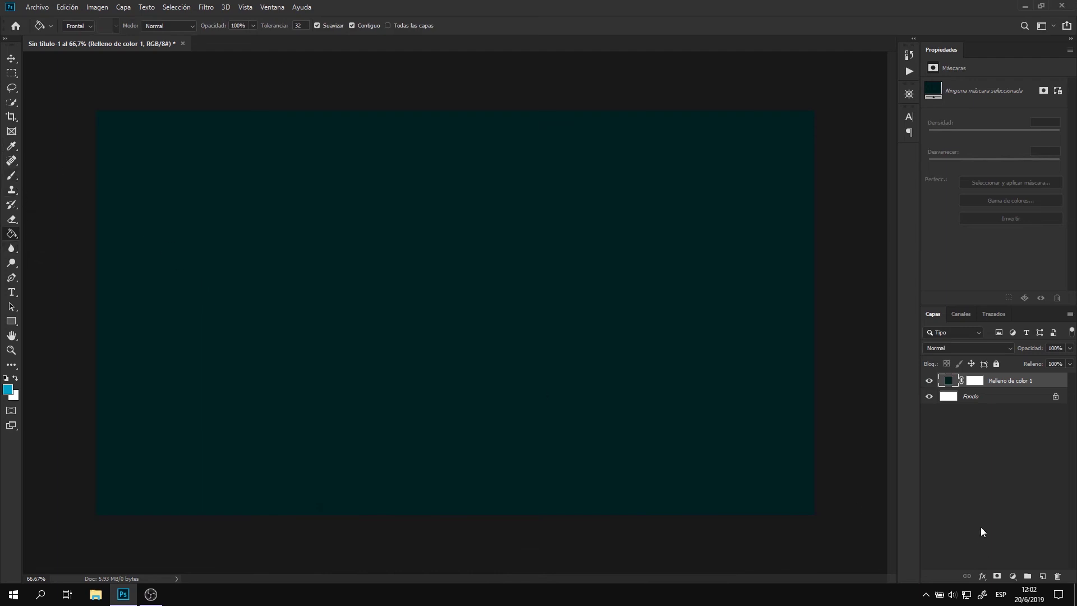
{"action": "left_click", "coordinate": [1041, 576]}
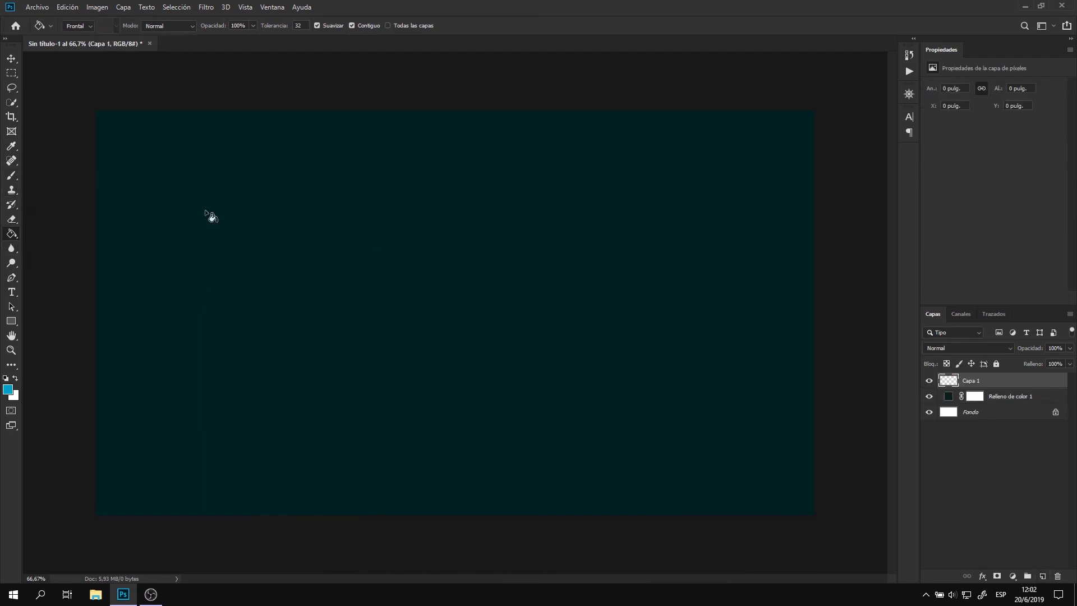
{"action": "left_click", "coordinate": [11, 176]}
- Paint a blurry cyan stroke diagonally across the canvas, then add a Gradient fill layer
{"action": "left_click_drag", "start_coordinate": [240, 232], "coordinate": [684, 425]}
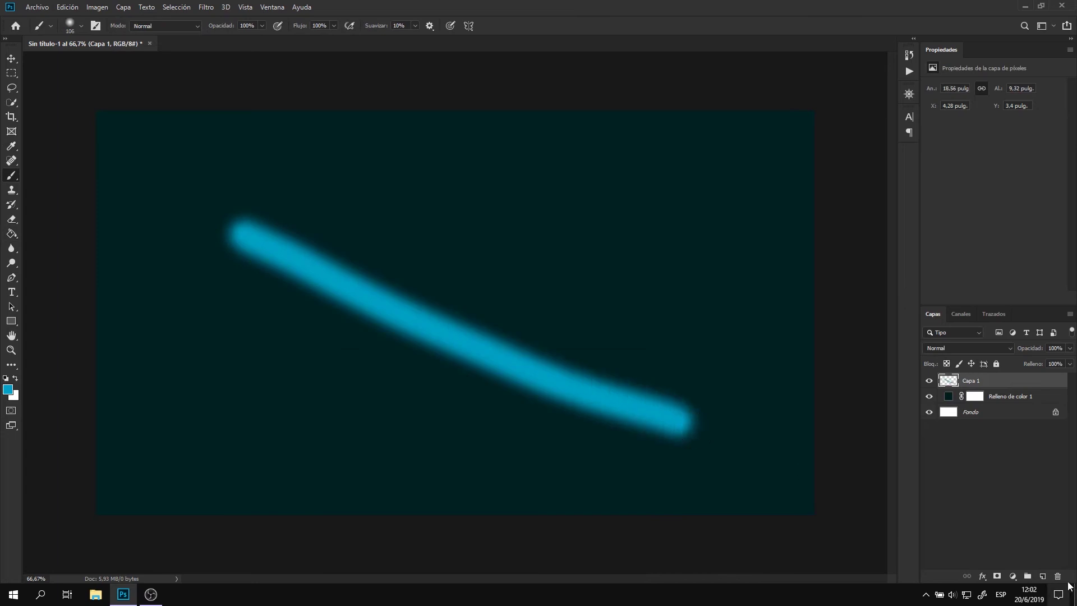
{"action": "left_click", "coordinate": [1012, 577]}
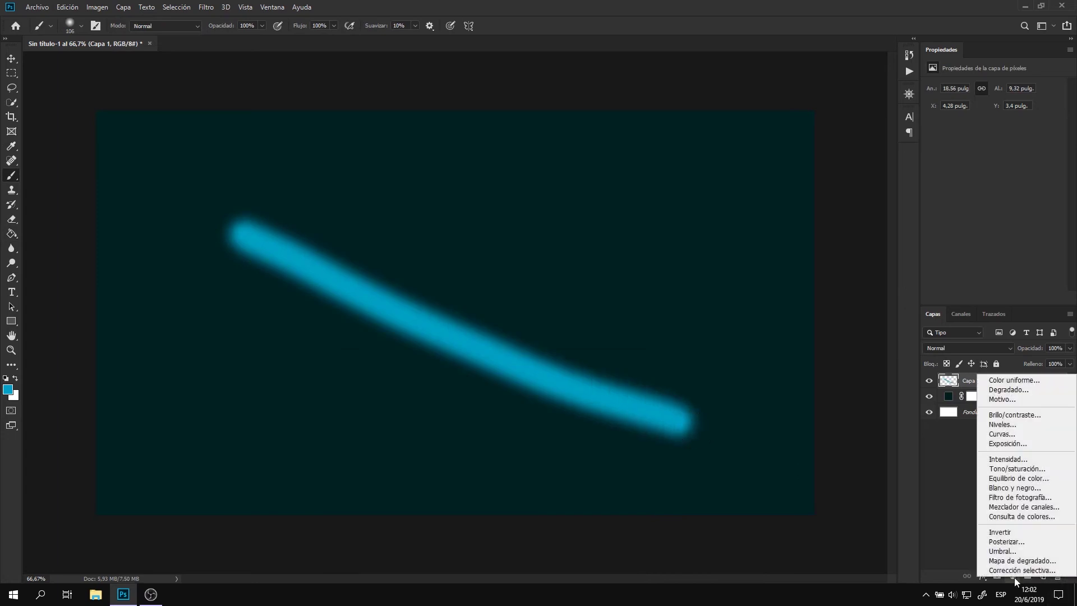
{"action": "left_click", "coordinate": [1029, 390]}
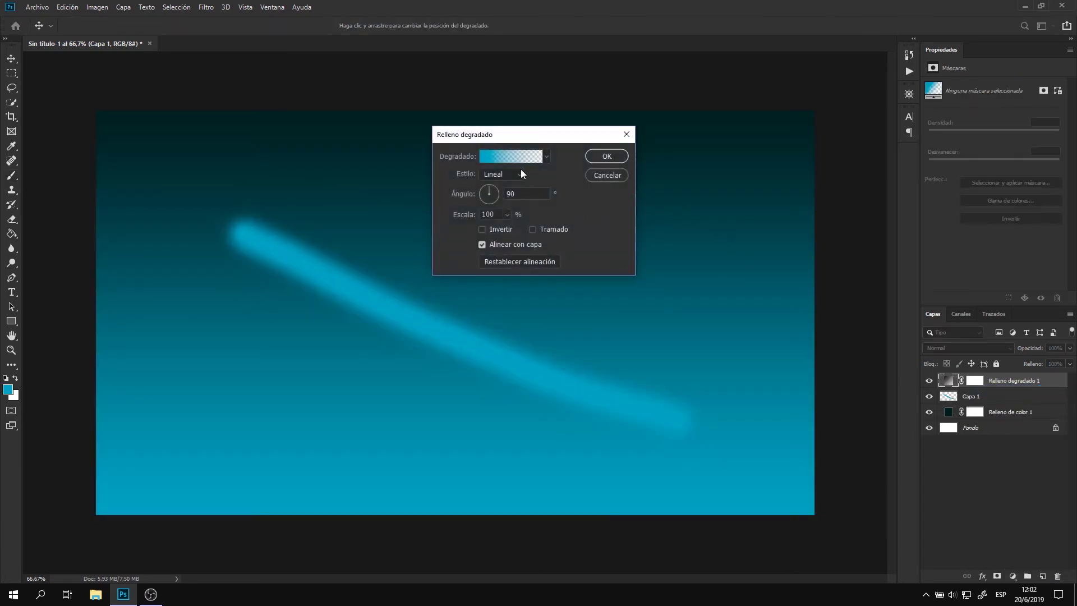
- Set the gradient style to reflected with a 127,55° angle
{"action": "left_click", "coordinate": [545, 157]}
{"action": "left_click", "coordinate": [545, 159]}
{"action": "left_click", "coordinate": [510, 176]}
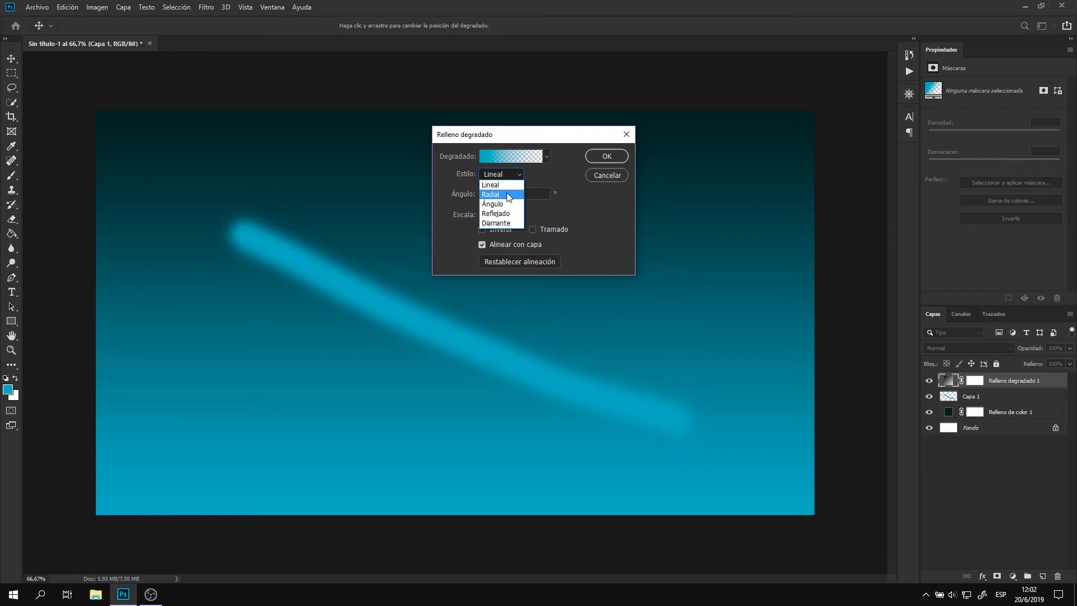
{"action": "left_click", "coordinate": [507, 193]}
{"action": "left_click", "coordinate": [508, 175]}
{"action": "left_click", "coordinate": [505, 203]}
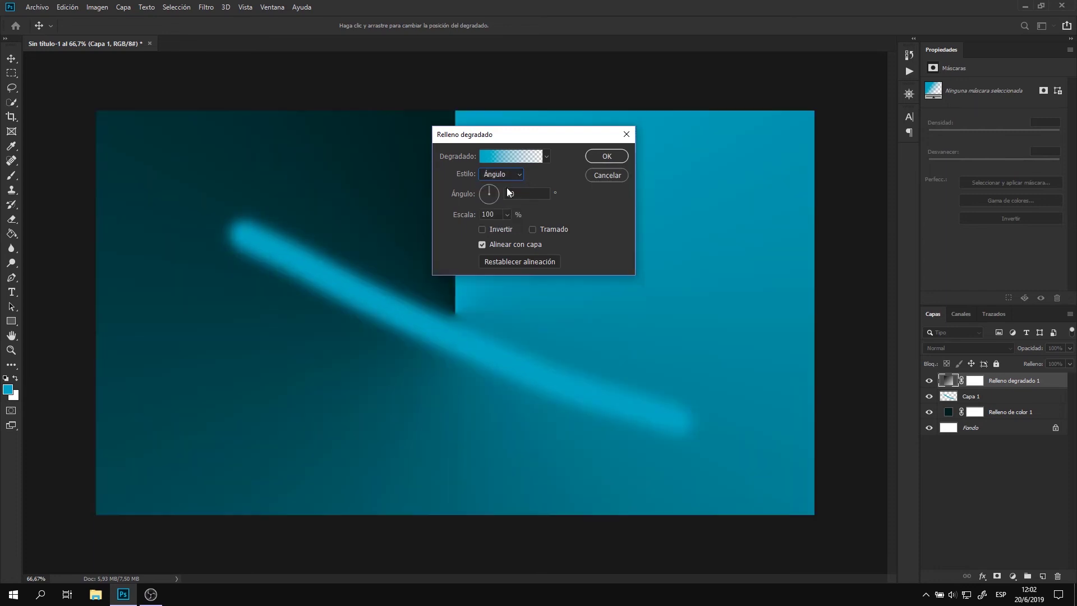
{"action": "left_click", "coordinate": [510, 174]}
{"action": "left_click", "coordinate": [505, 212]}
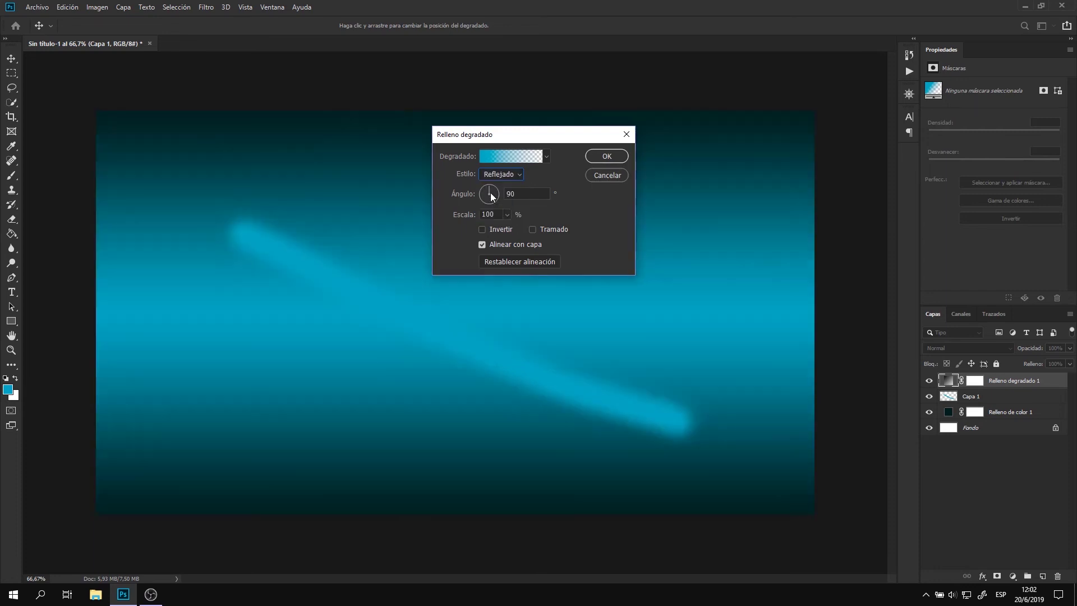
{"action": "left_click_drag", "start_coordinate": [497, 200], "coordinate": [489, 182]}
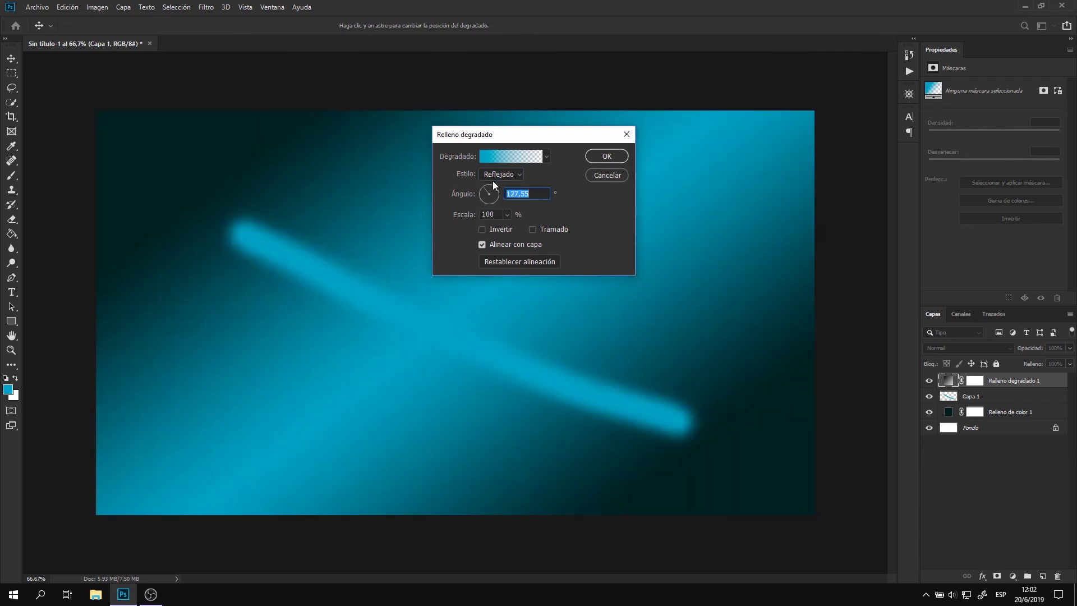
- Try several gradient presets, settling on the cyan-to-white foreground/background gradient
{"action": "left_click", "coordinate": [484, 156]}
{"action": "left_click", "coordinate": [687, 162]}
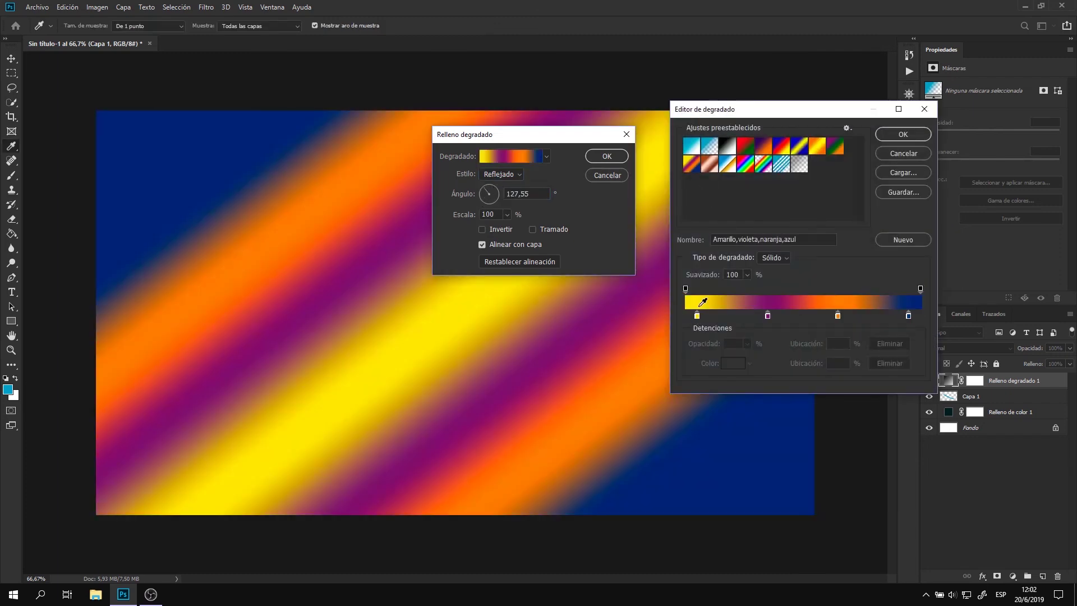
{"action": "left_click", "coordinate": [710, 163]}
{"action": "left_click", "coordinate": [746, 146]}
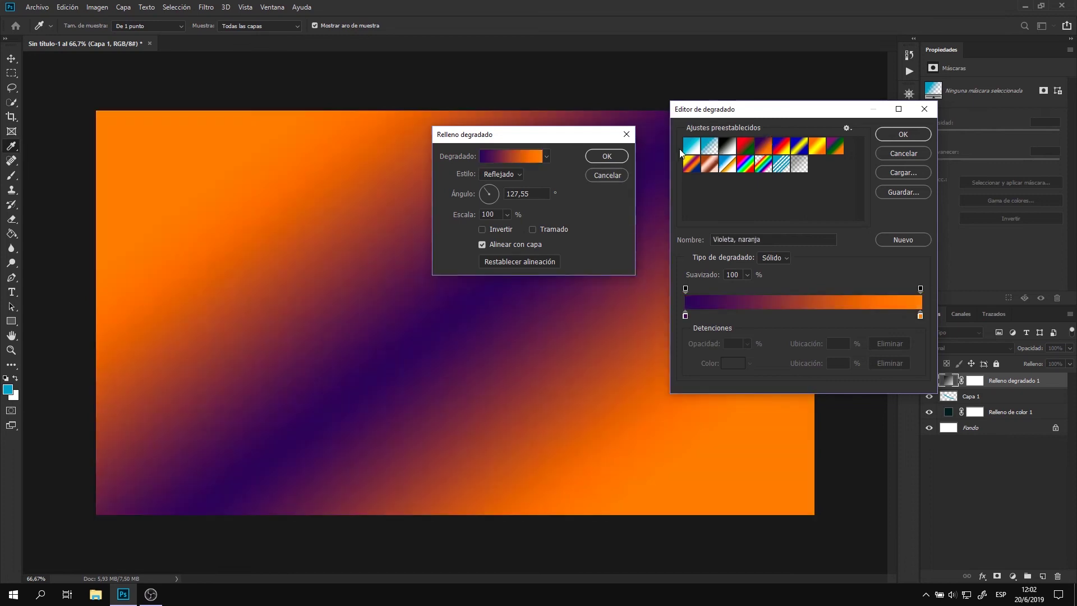
{"action": "left_click", "coordinate": [687, 150]}
- Colour the gradient ends dark teal-green and red, then cancel the gradient fill
{"action": "double_click", "coordinate": [685, 315]}
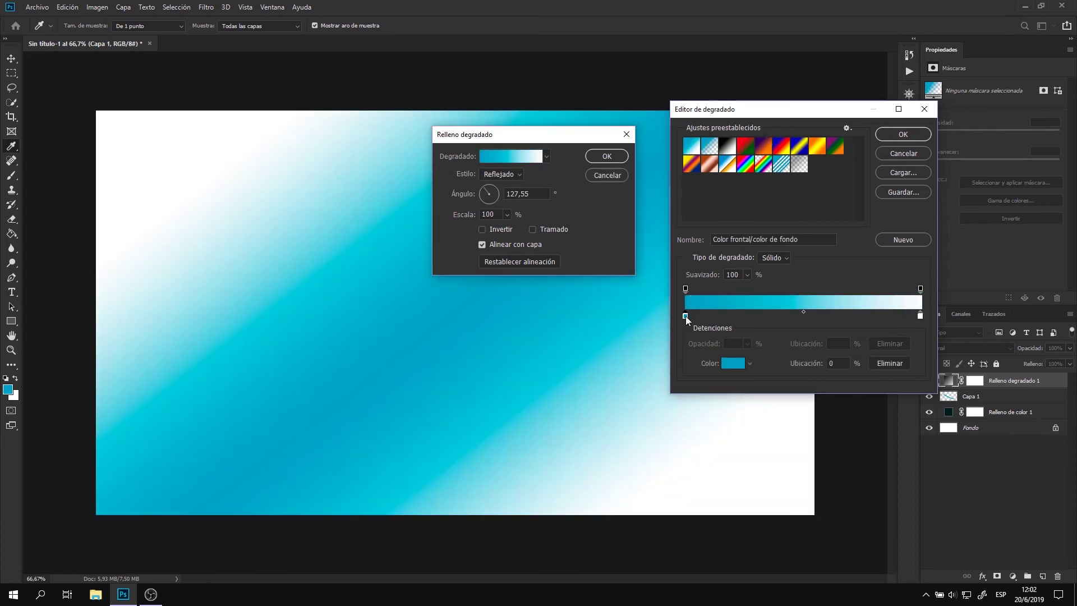
{"action": "mouse_move", "coordinate": [409, 458]}
{"action": "left_mouse_down"}
{"action": "mouse_move", "coordinate": [463, 502]}
{"action": "mouse_move", "coordinate": [485, 492]}
{"action": "left_mouse_up"}
{"action": "left_click", "coordinate": [595, 385]}
{"action": "double_click", "coordinate": [921, 316]}
{"action": "left_click", "coordinate": [475, 388]}
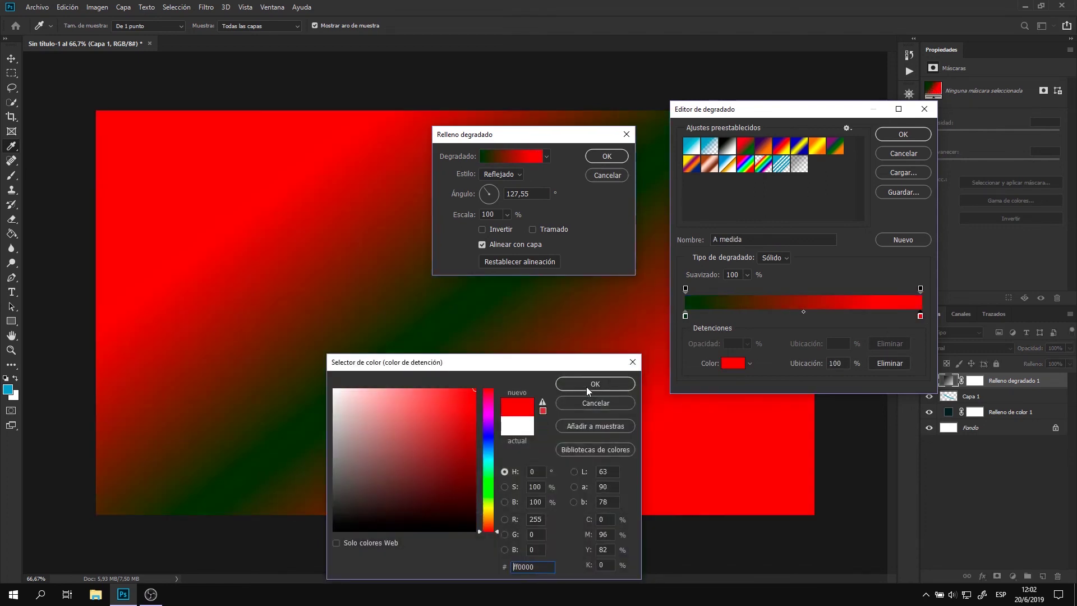
{"action": "left_click", "coordinate": [586, 386]}
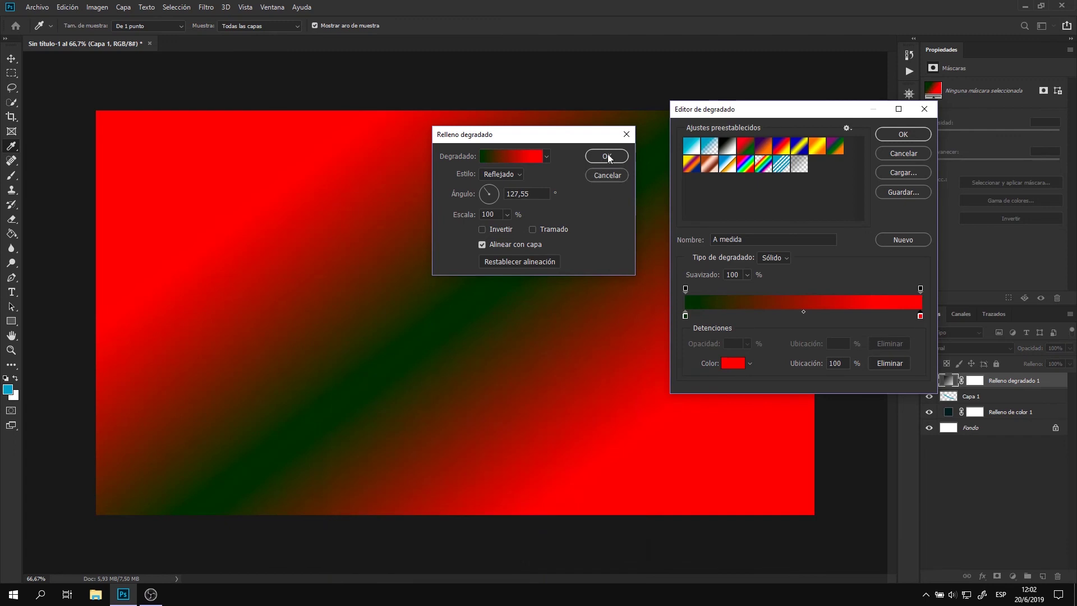
{"action": "left_click", "coordinate": [899, 134]}
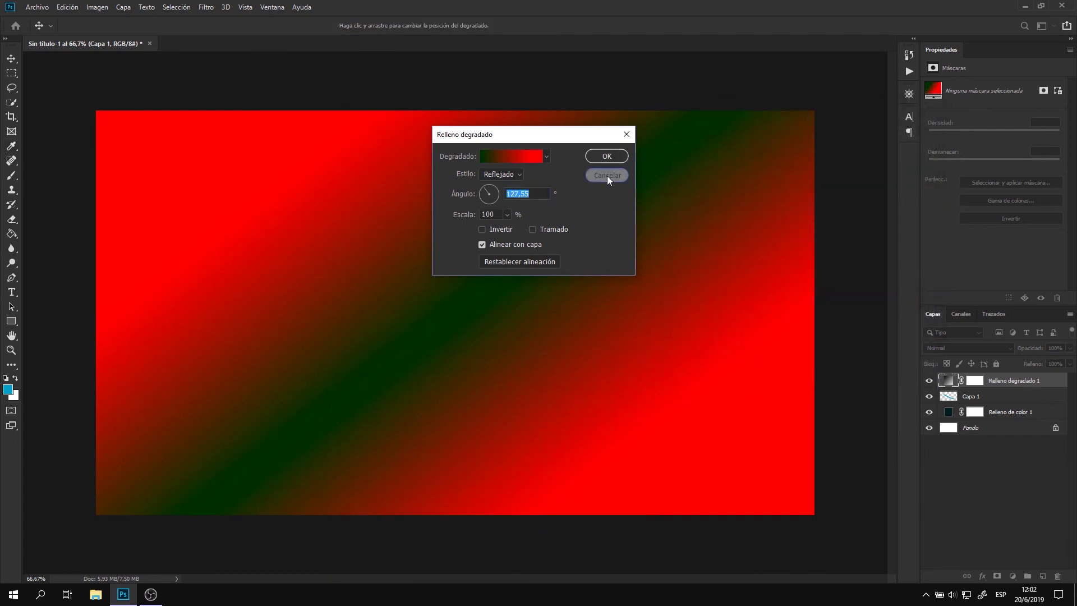
{"action": "left_click", "coordinate": [607, 176]}
{"action": "left_click", "coordinate": [1011, 576]}
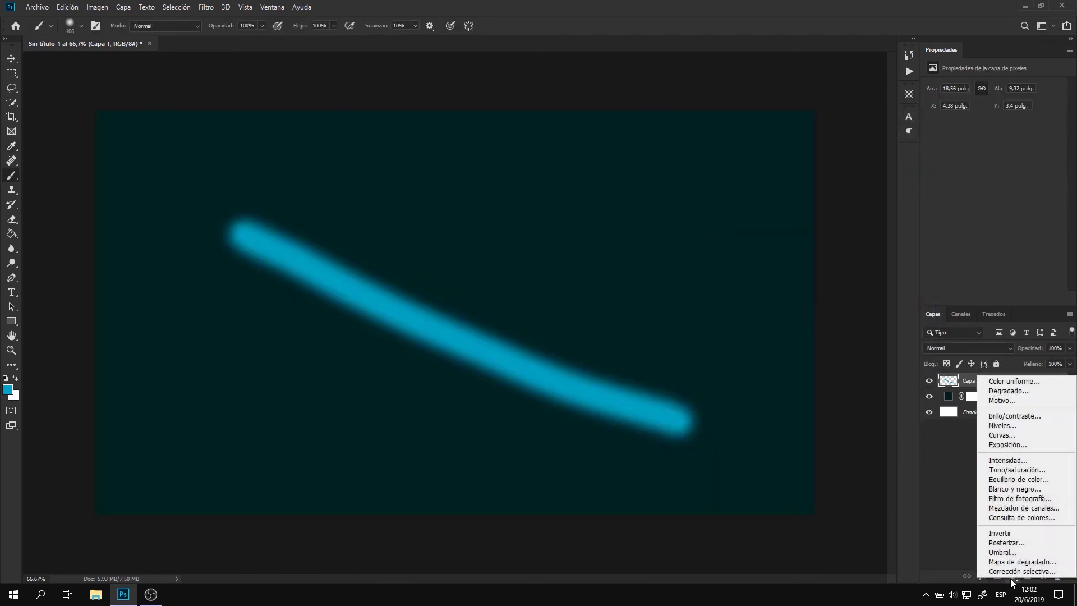
- Discard a trial pattern fill and add a Brightness/Contrast adjustment layer
{"action": "left_click", "coordinate": [995, 367]}
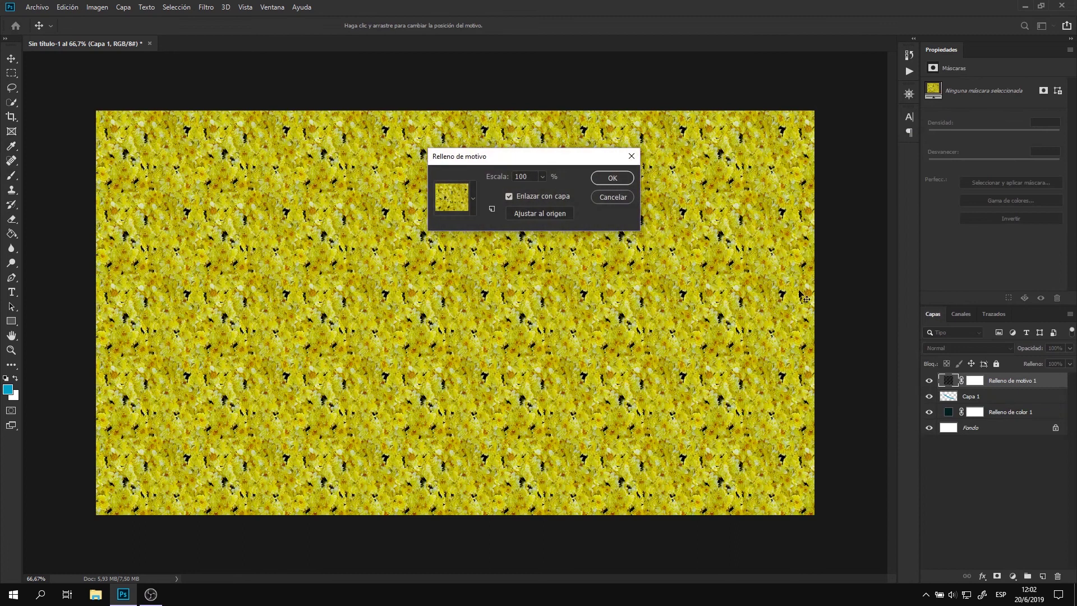
{"action": "left_click", "coordinate": [622, 198]}
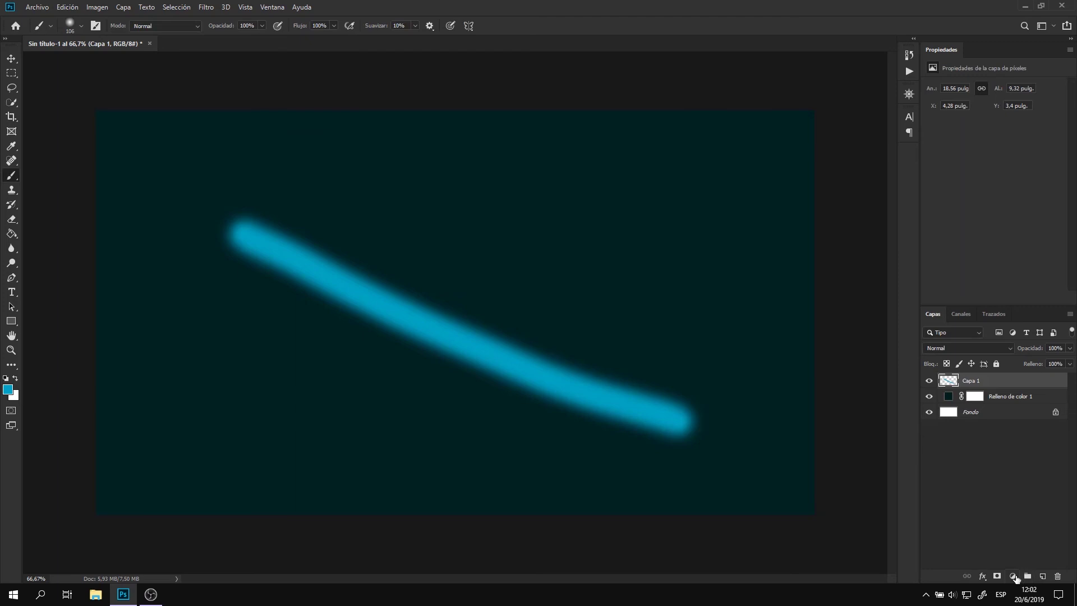
{"action": "left_click", "coordinate": [1013, 576]}
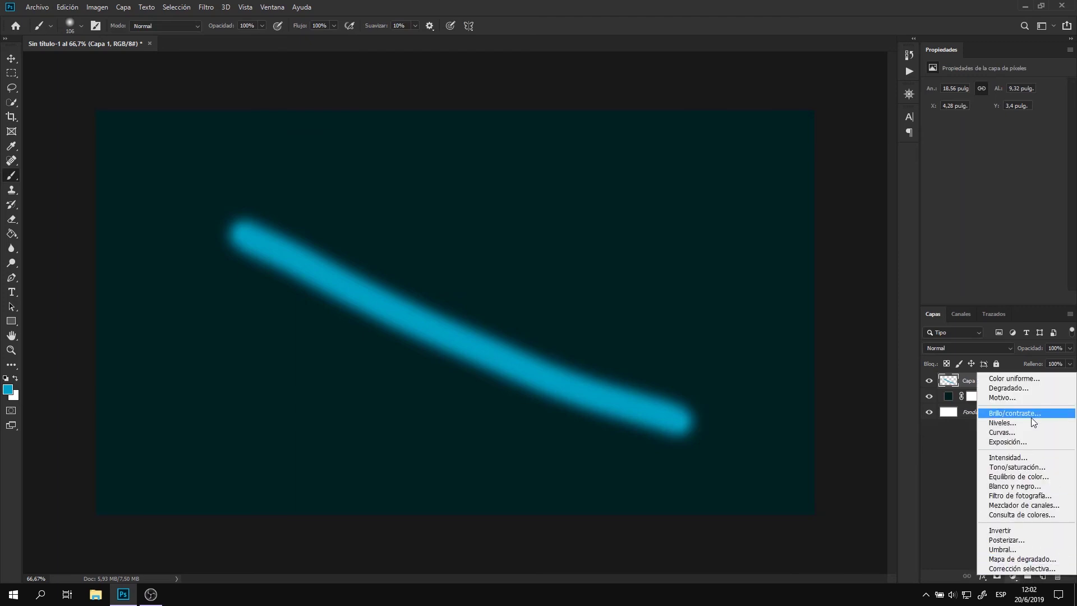
{"action": "left_click", "coordinate": [1014, 414]}
{"action": "left_click", "coordinate": [947, 380]}
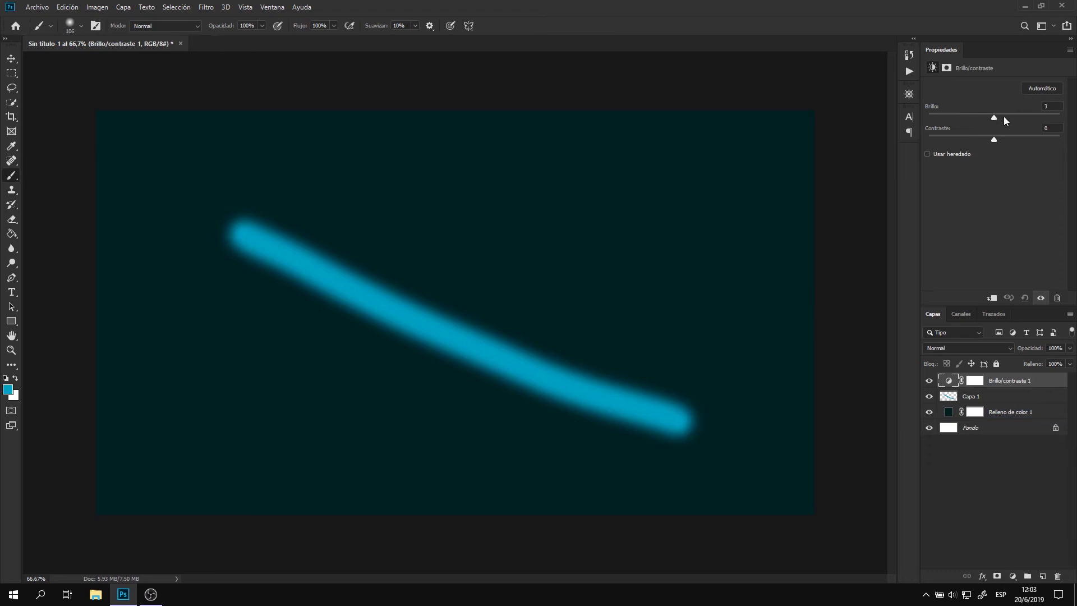
{"action": "left_click_drag", "start_coordinate": [993, 117], "coordinate": [997, 116]}
{"action": "left_click_drag", "start_coordinate": [1029, 137], "coordinate": [992, 141]}
- Add Levels and Hue/Saturation layers with Hue +58, Saturation -4, Lightness -23
{"action": "left_click", "coordinate": [1012, 575]}
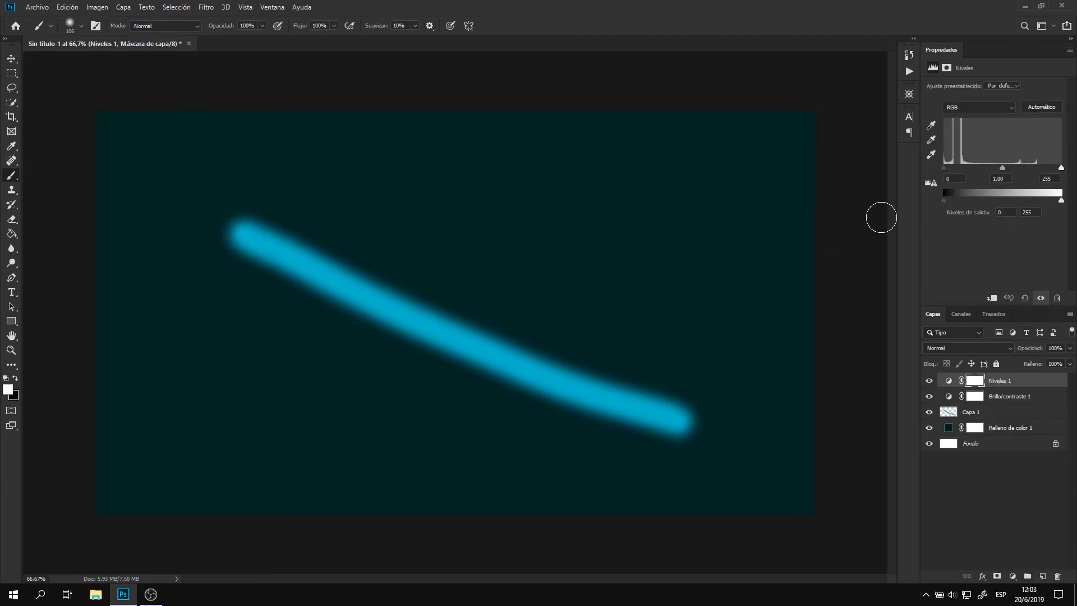
{"action": "mouse_move", "coordinate": [944, 199]}
{"action": "left_mouse_down"}
{"action": "mouse_move", "coordinate": [970, 200]}
{"action": "mouse_move", "coordinate": [944, 200]}
{"action": "left_mouse_up"}
{"action": "left_click", "coordinate": [1013, 576]}
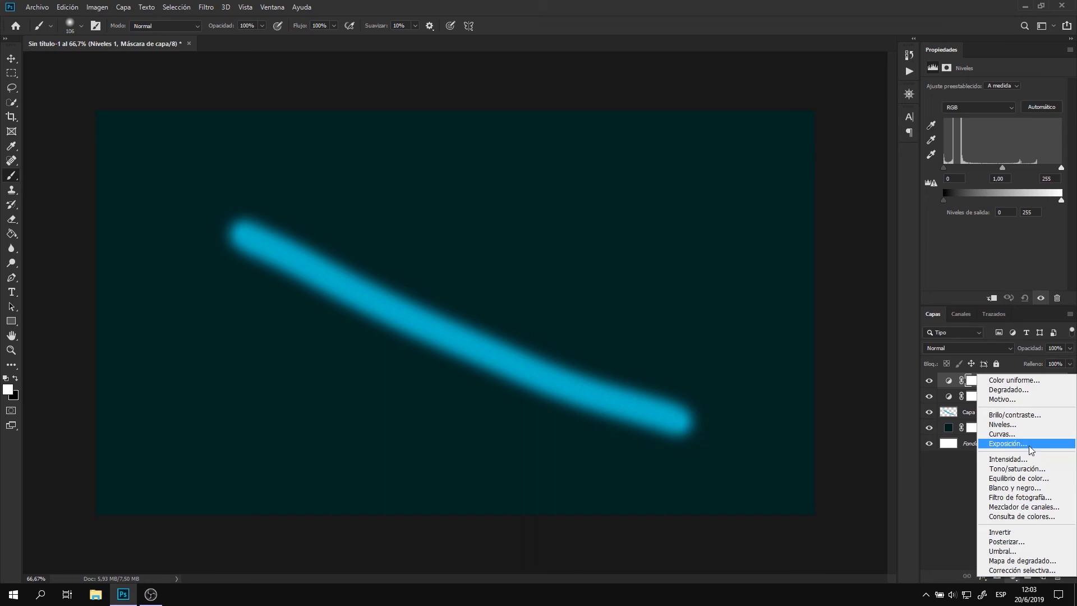
{"action": "left_click", "coordinate": [1017, 468]}
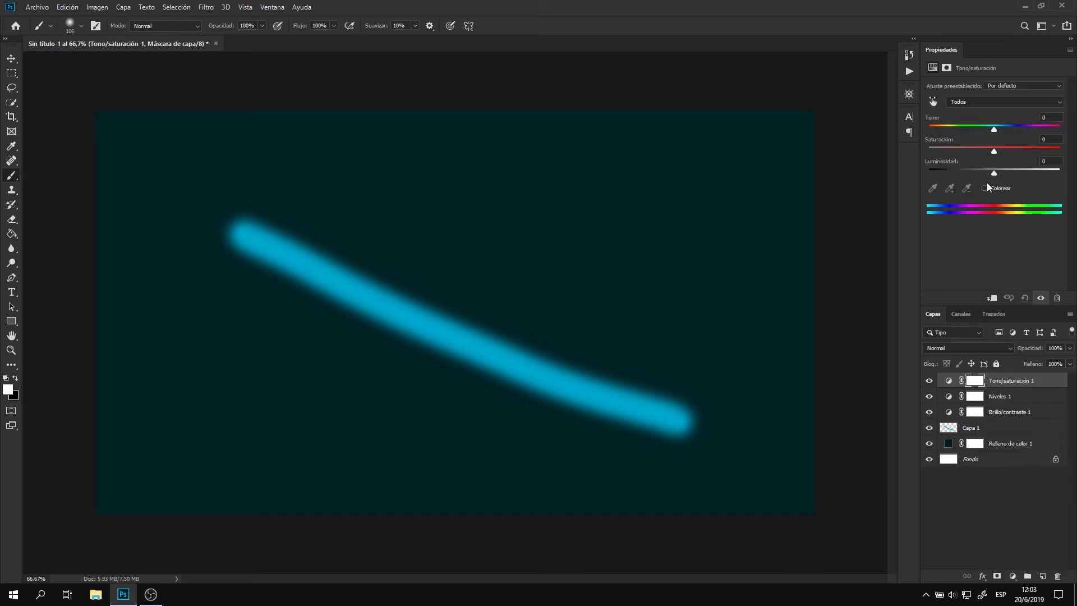
{"action": "mouse_move", "coordinate": [992, 148]}
{"action": "left_mouse_down"}
{"action": "mouse_move", "coordinate": [947, 147]}
{"action": "mouse_move", "coordinate": [1058, 151]}
{"action": "mouse_move", "coordinate": [991, 151]}
{"action": "mouse_move", "coordinate": [1003, 172]}
{"action": "mouse_move", "coordinate": [1021, 174]}
{"action": "mouse_move", "coordinate": [978, 174]}
{"action": "left_mouse_up"}
{"action": "mouse_move", "coordinate": [995, 129]}
{"action": "left_mouse_down"}
{"action": "mouse_move", "coordinate": [1027, 131]}
{"action": "mouse_move", "coordinate": [976, 131]}
{"action": "mouse_move", "coordinate": [1039, 136]}
{"action": "mouse_move", "coordinate": [1027, 130]}
{"action": "left_mouse_up"}
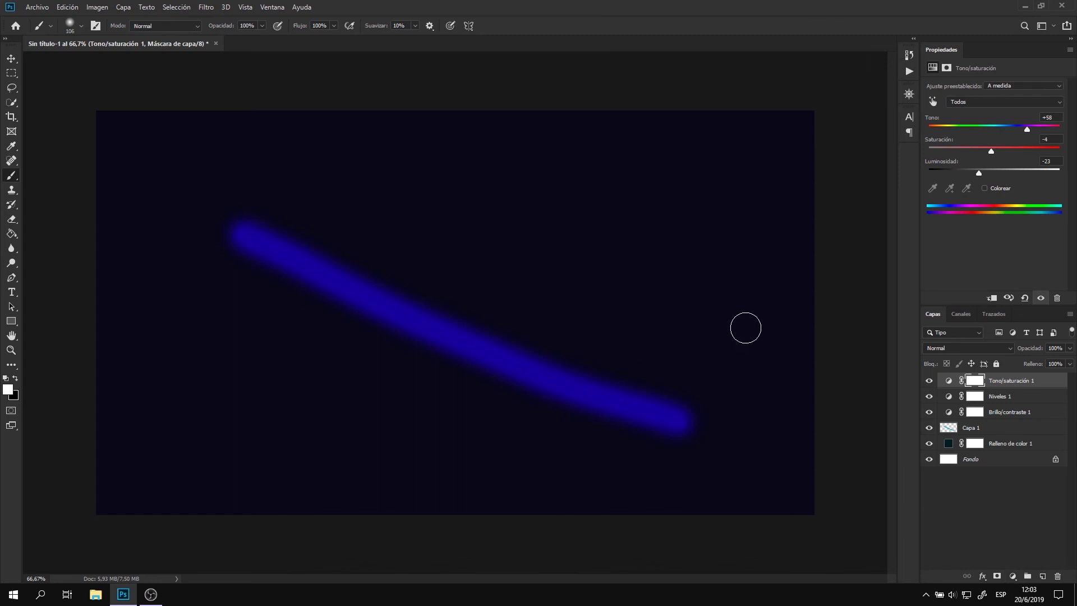
{"action": "left_click", "coordinate": [1013, 576]}
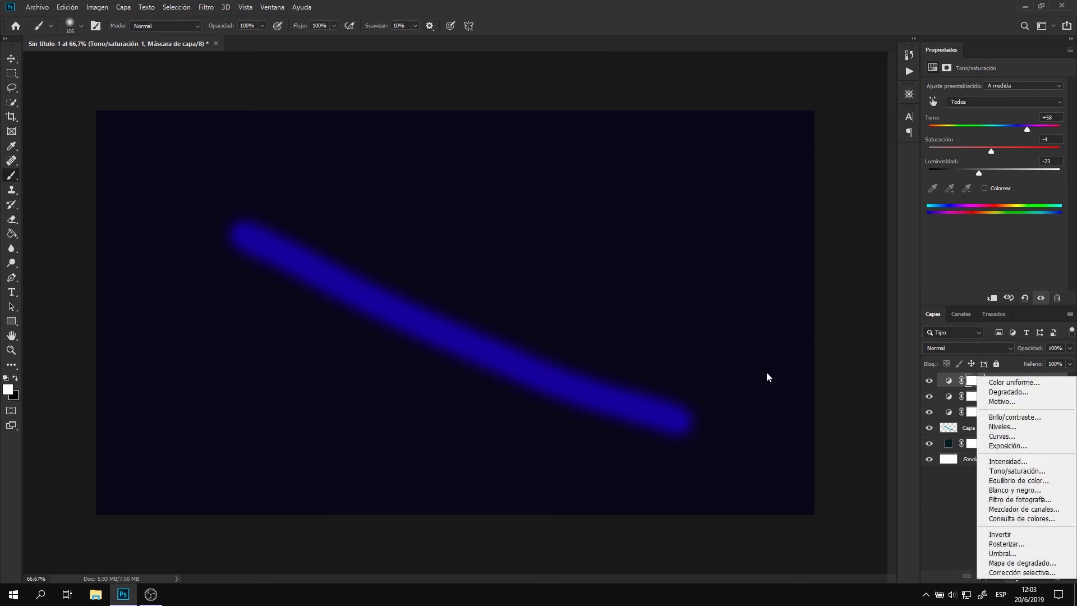
{"action": "left_click", "coordinate": [103, 8]}
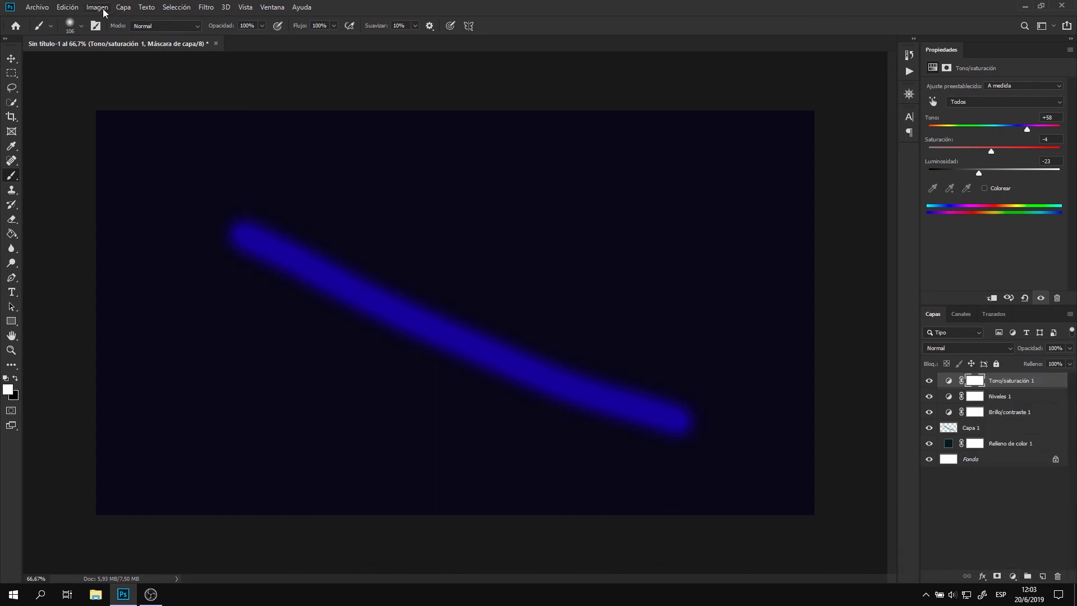
{"action": "mouse_move", "coordinate": [104, 37]}
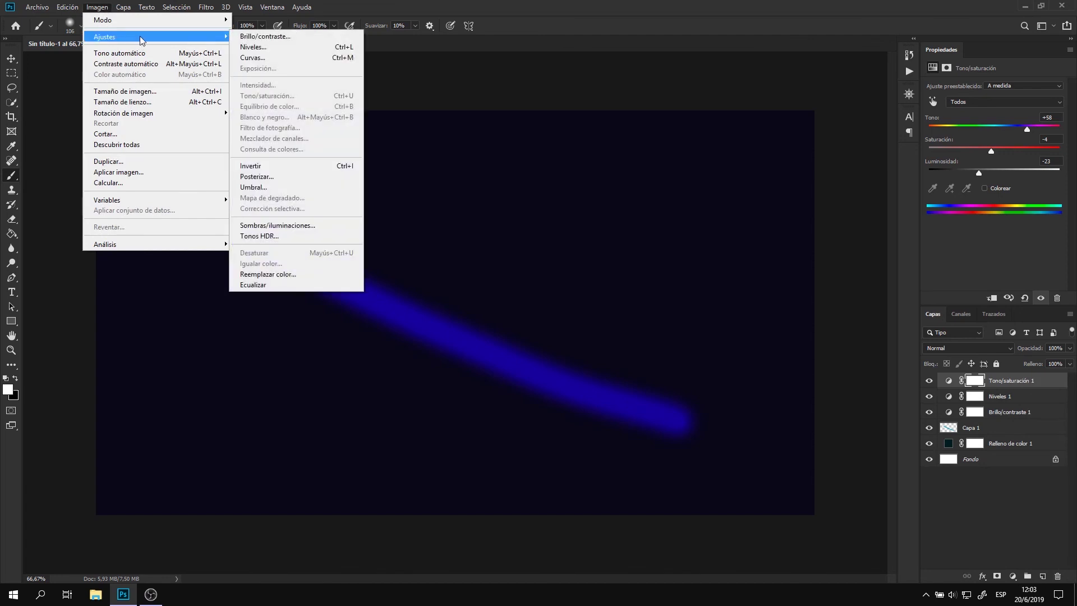
{"action": "left_click", "coordinate": [255, 37]}
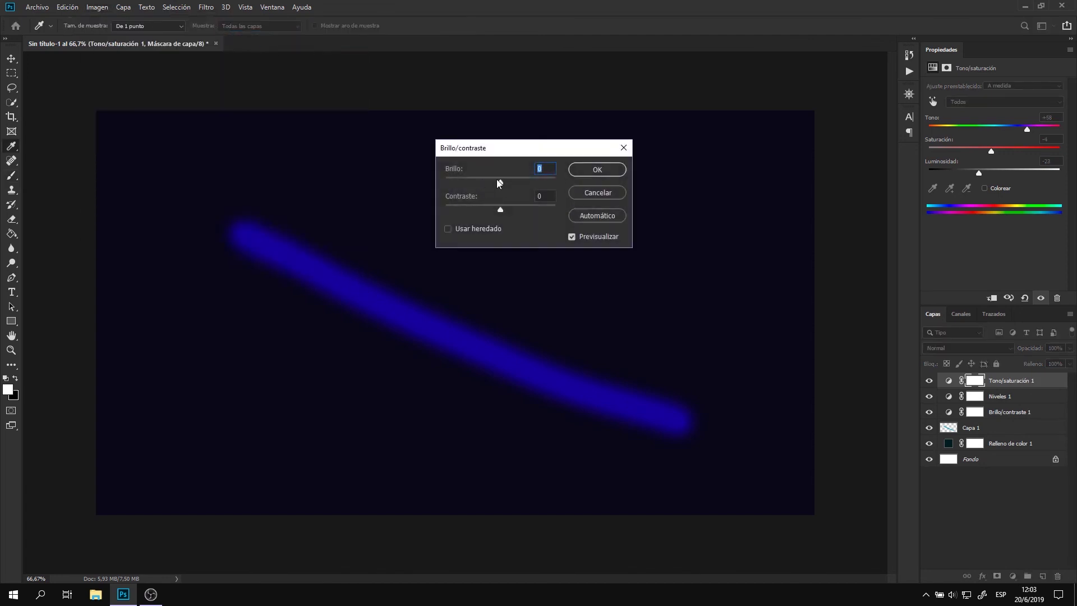
{"action": "mouse_move", "coordinate": [498, 181]}
{"action": "left_mouse_down"}
{"action": "mouse_move", "coordinate": [475, 183]}
{"action": "mouse_move", "coordinate": [553, 210]}
{"action": "left_mouse_up"}
{"action": "left_click", "coordinate": [591, 193]}
{"action": "key", "text": "b"}
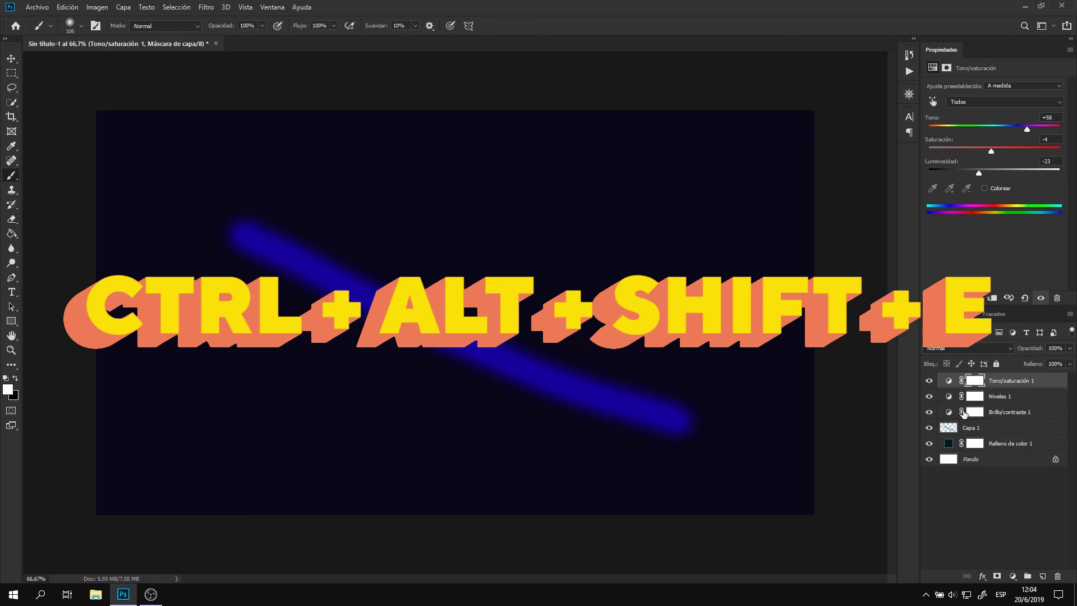
{"action": "key", "text": "ctrl+shift+alt+e"}
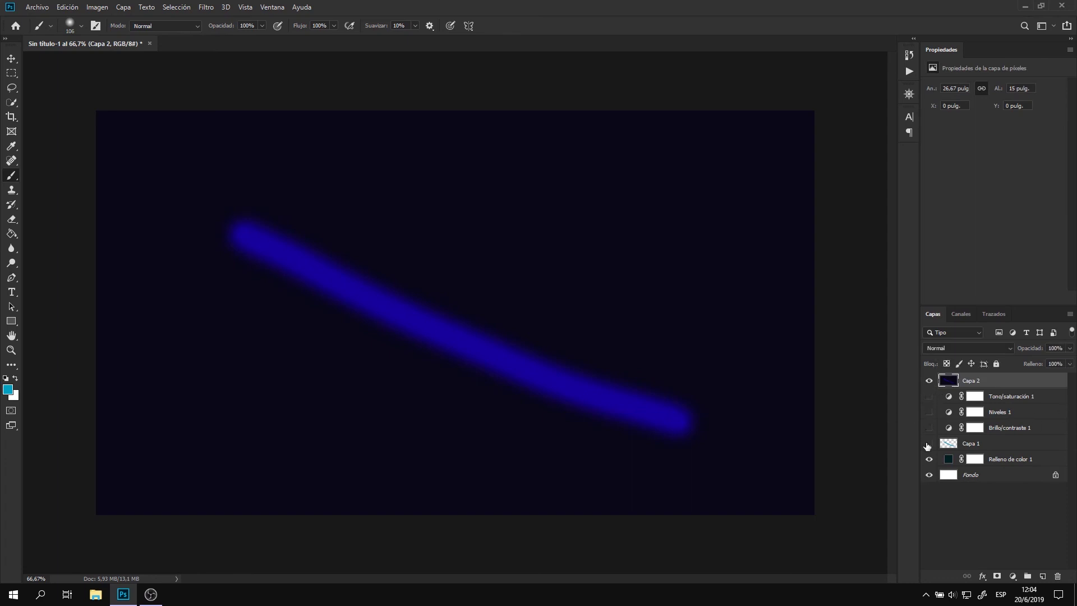
- Toggle layer visibility to compare merged Capa 2 against the layers beneath
{"action": "left_click_drag", "start_coordinate": [930, 388], "coordinate": [931, 384]}
{"action": "left_click", "coordinate": [931, 382]}
{"action": "left_click", "coordinate": [930, 381]}
{"action": "left_click", "coordinate": [929, 382]}
{"action": "left_click", "coordinate": [928, 396]}
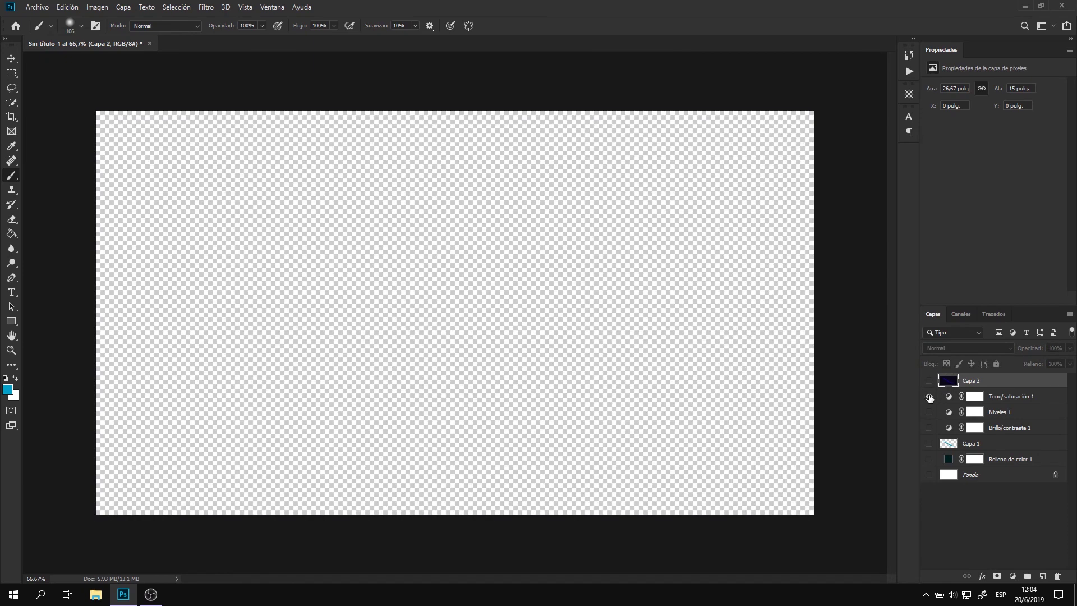
{"action": "left_click", "coordinate": [929, 428]}
{"action": "left_click", "coordinate": [929, 444]}
{"action": "left_click", "coordinate": [929, 475]}
{"action": "left_click", "coordinate": [928, 381], "text": "alt"}
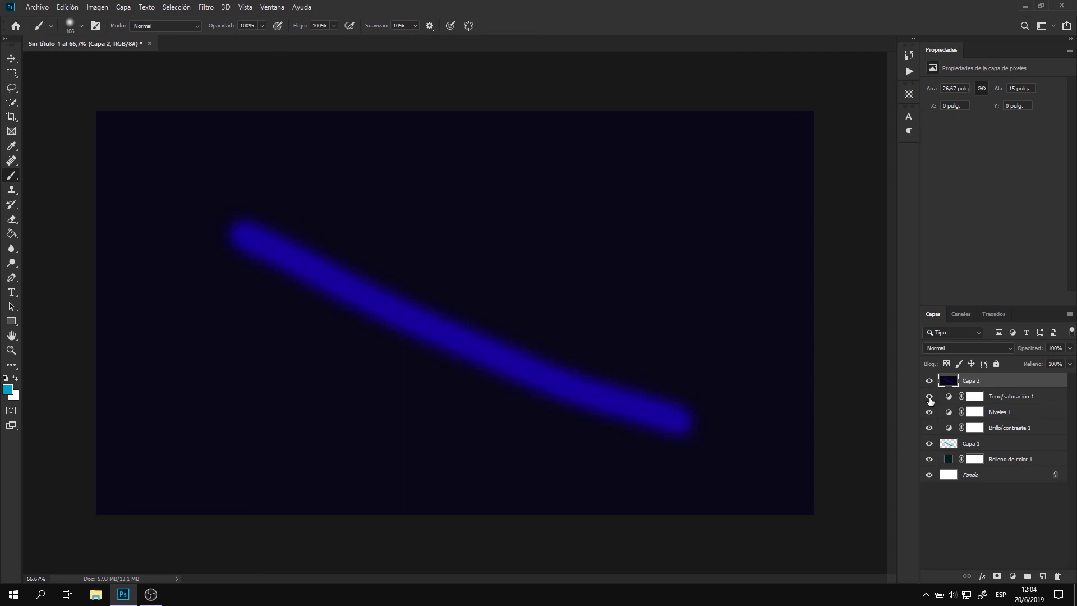
- Preview Brightness/Contrast at 118 on Capa 2, then cancel it
{"action": "left_click", "coordinate": [99, 7]}
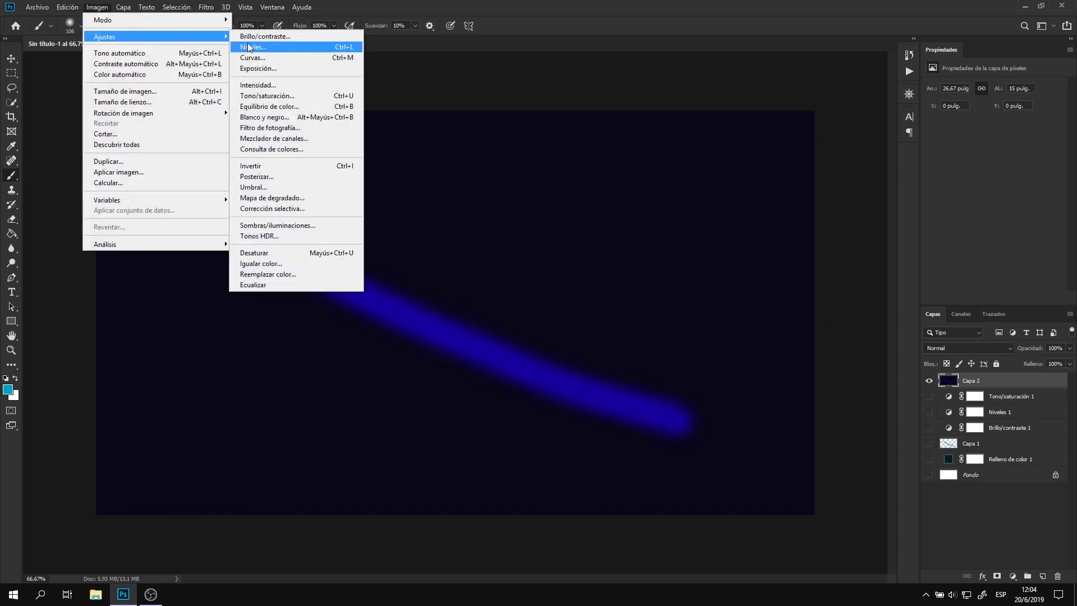
{"action": "left_click", "coordinate": [292, 37]}
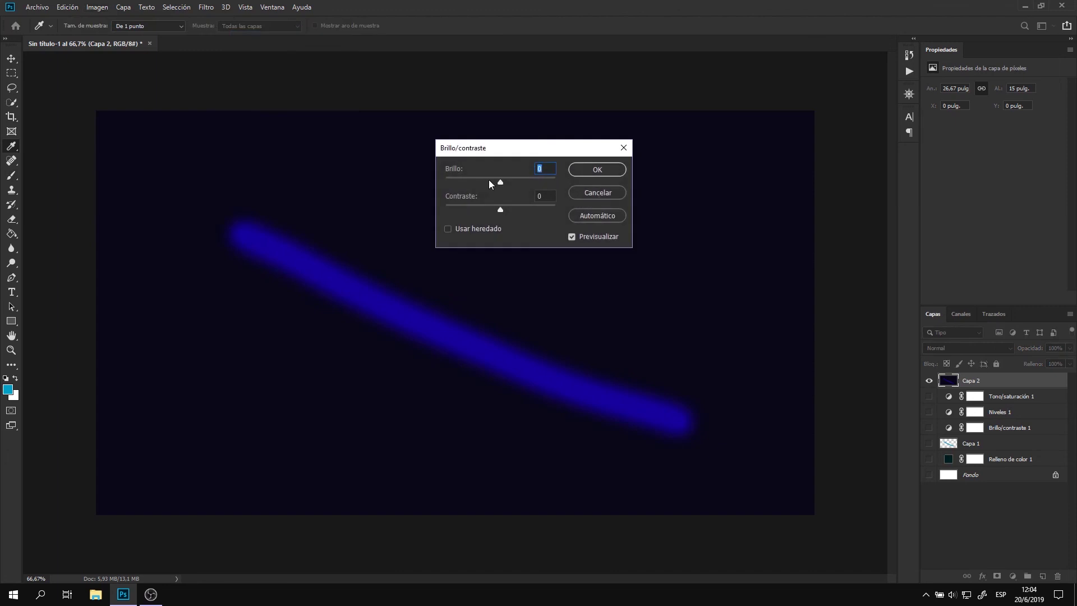
{"action": "left_click_drag", "start_coordinate": [501, 183], "coordinate": [543, 182]}
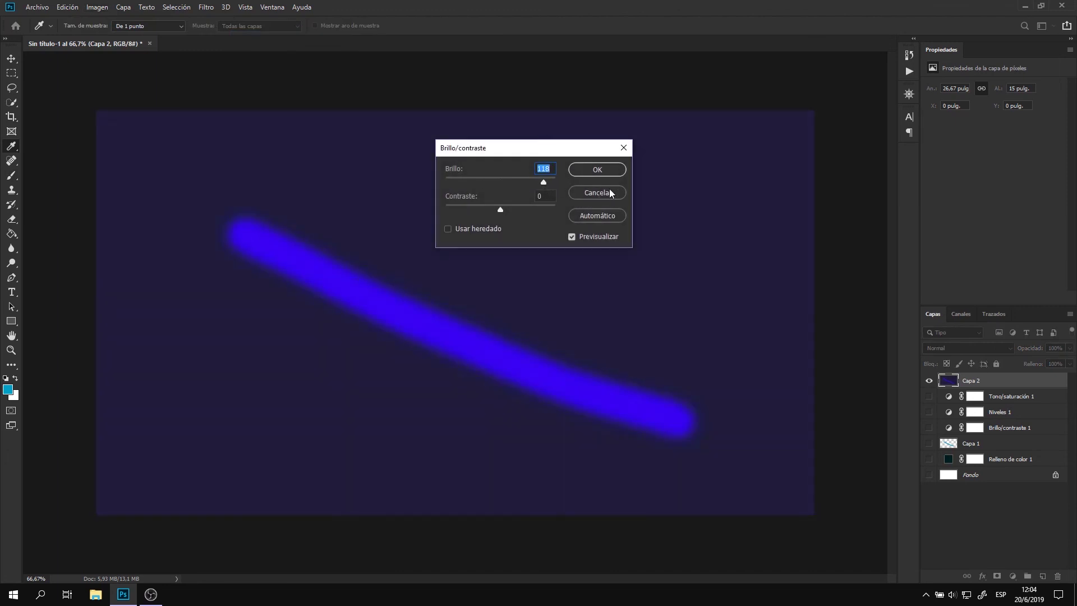
{"action": "key", "text": "b"}
{"action": "left_click", "coordinate": [596, 192]}
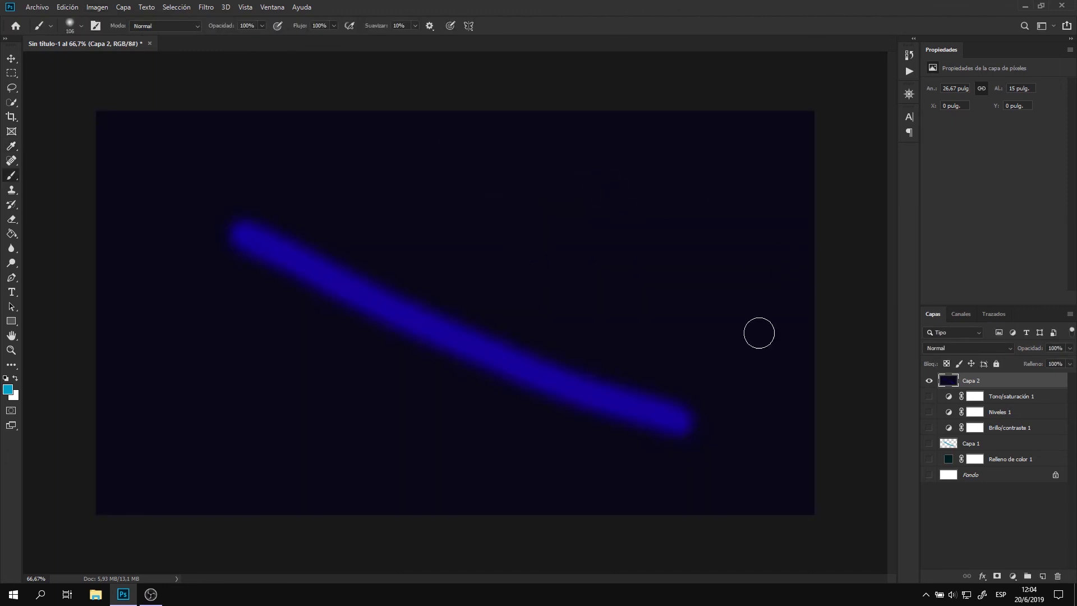
- Hide Capa 2, show the adjustment, stroke and fill layers, and select Brillo/contraste 1
{"action": "left_click", "coordinate": [928, 381]}
{"action": "left_click_drag", "start_coordinate": [928, 396], "coordinate": [929, 459]}
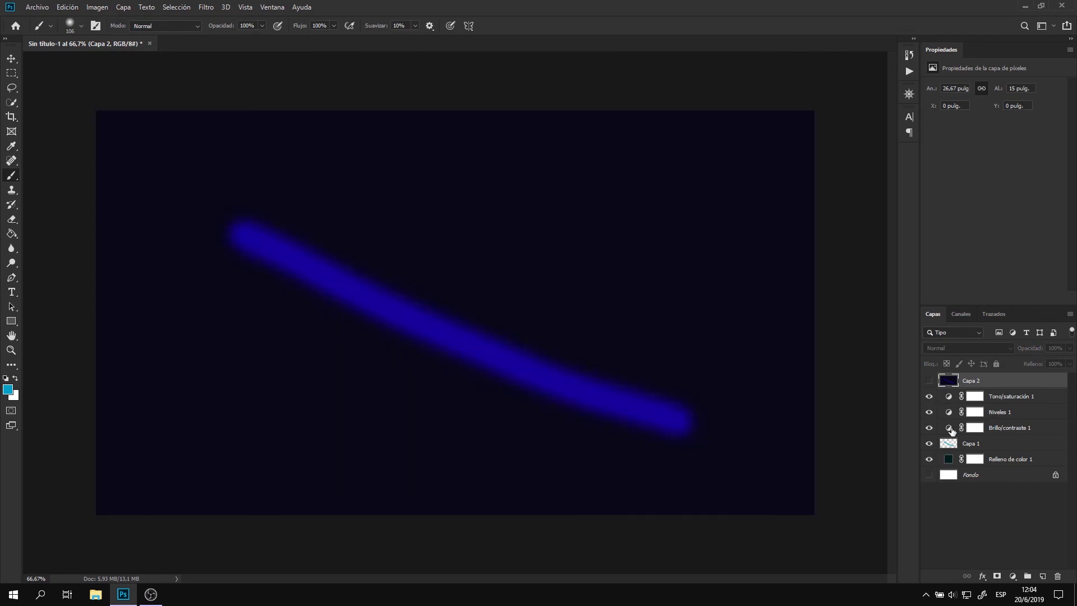
{"action": "left_click", "coordinate": [949, 430]}
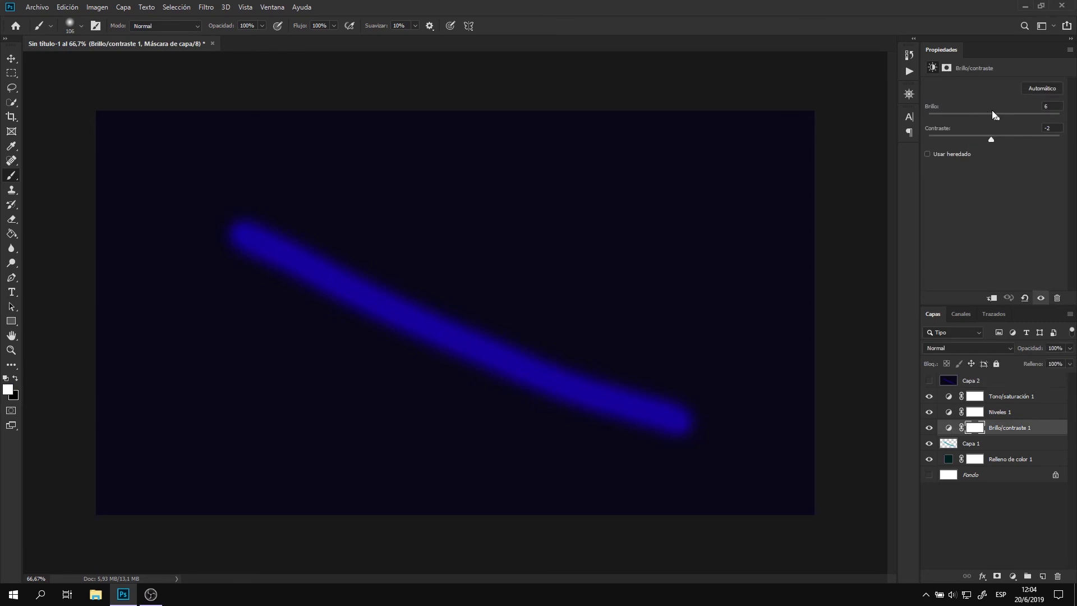
- Lower Brillo/contraste 1's brightness to 5, keeping contrast at -2
{"action": "mouse_move", "coordinate": [998, 116]}
{"action": "left_mouse_down"}
{"action": "mouse_move", "coordinate": [1029, 116]}
{"action": "mouse_move", "coordinate": [986, 117]}
{"action": "left_mouse_up"}
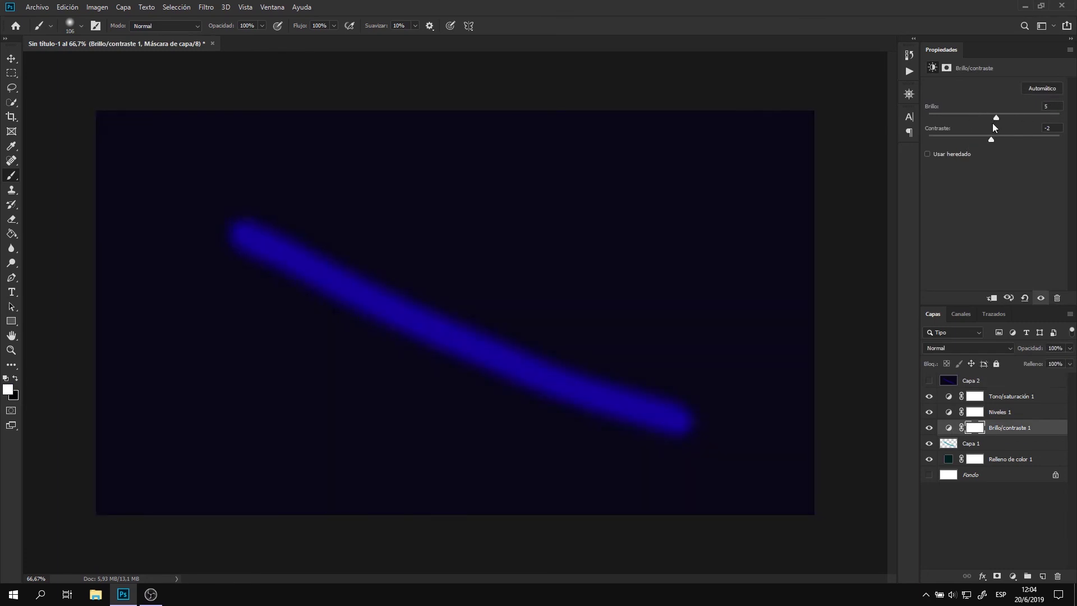